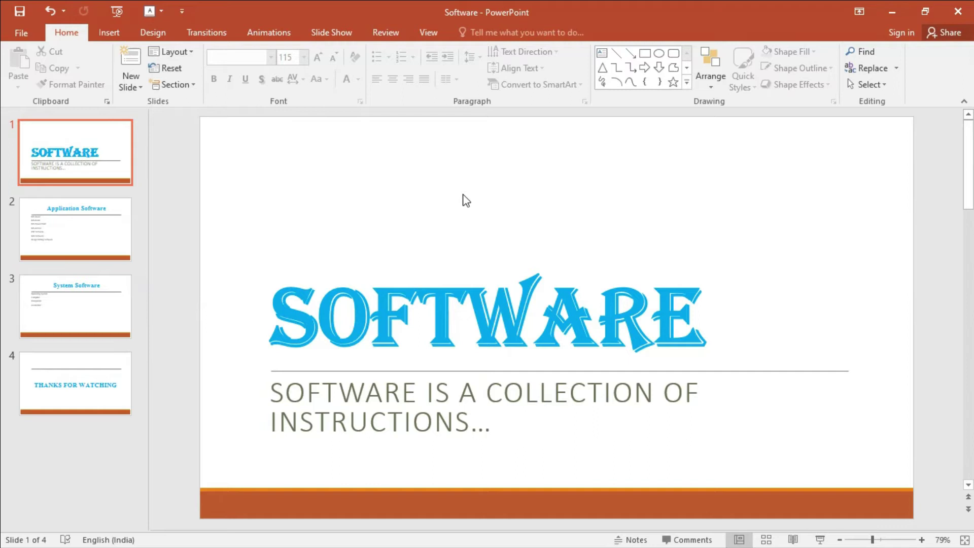
Step: Review slides 2 through the last, then return to the SOFTWARE title slide and show the Insert tab
left_click(417, 320)
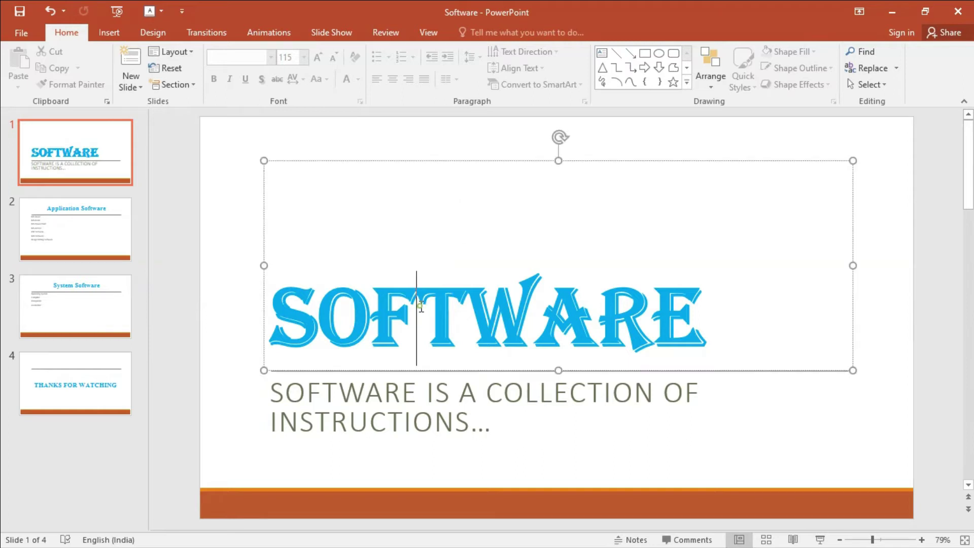
left_click(101, 148)
left_click(87, 229)
left_click(88, 310)
left_click(84, 376)
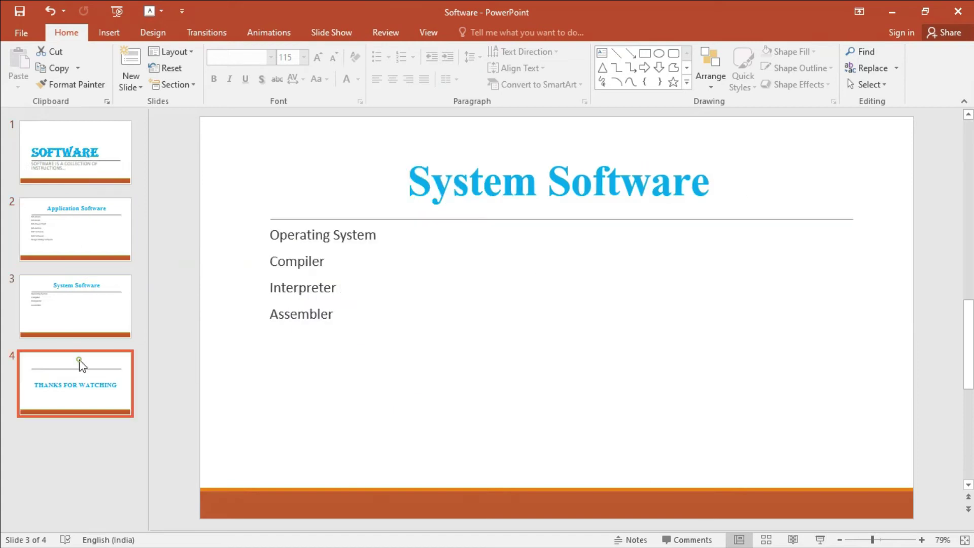
left_click(88, 150)
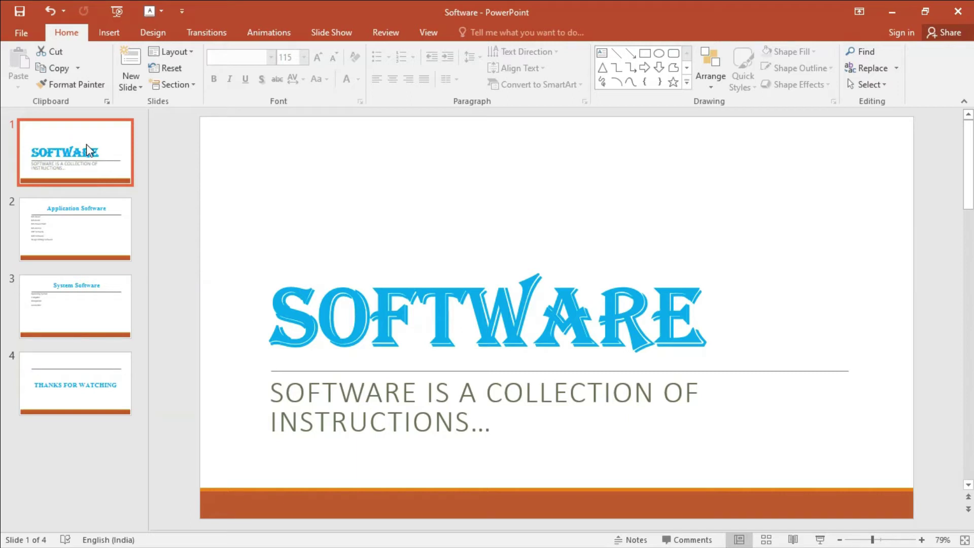
left_click(110, 32)
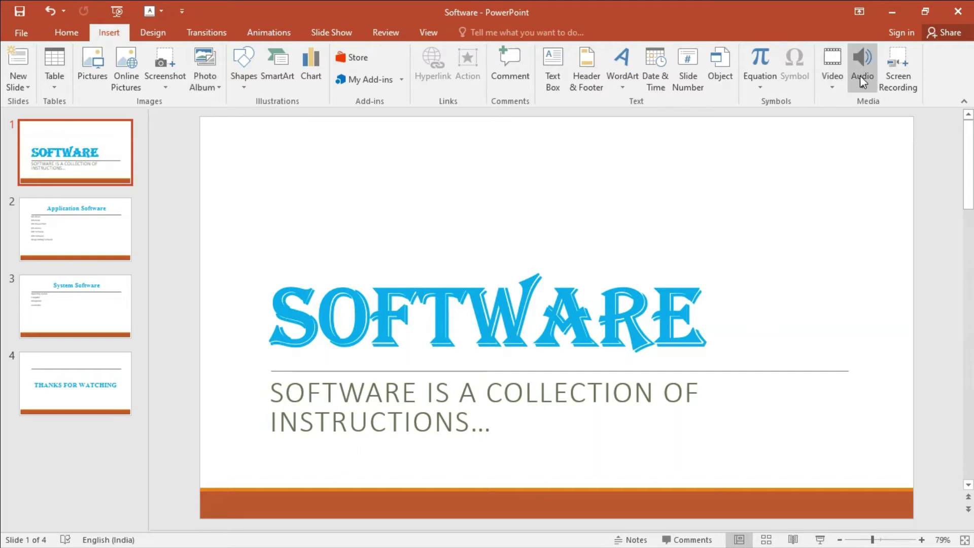
Step: Open the Audio dropdown in the Insert tab's Media group
left_click(863, 88)
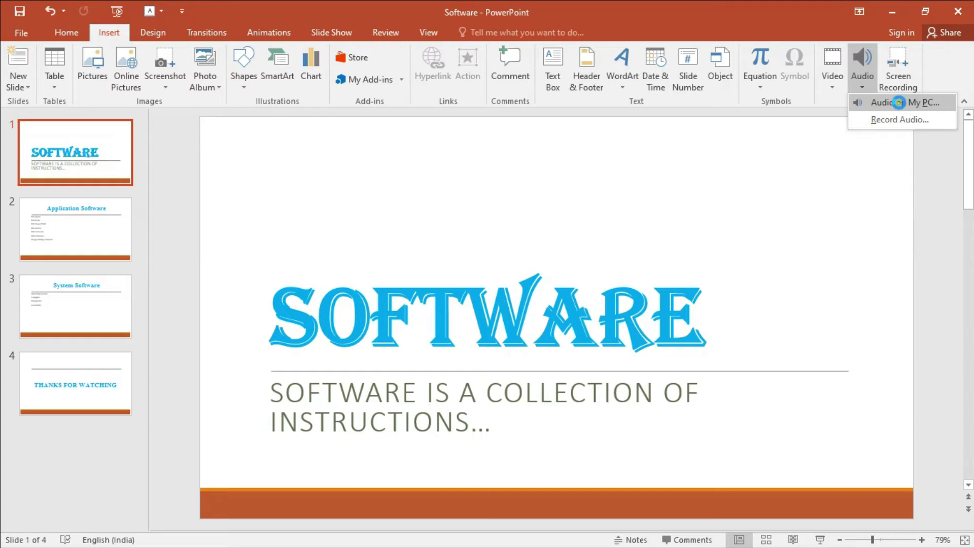
Step: Insert this-minimal-technology-12327 from the music folder using Audio on My PC
left_click(902, 103)
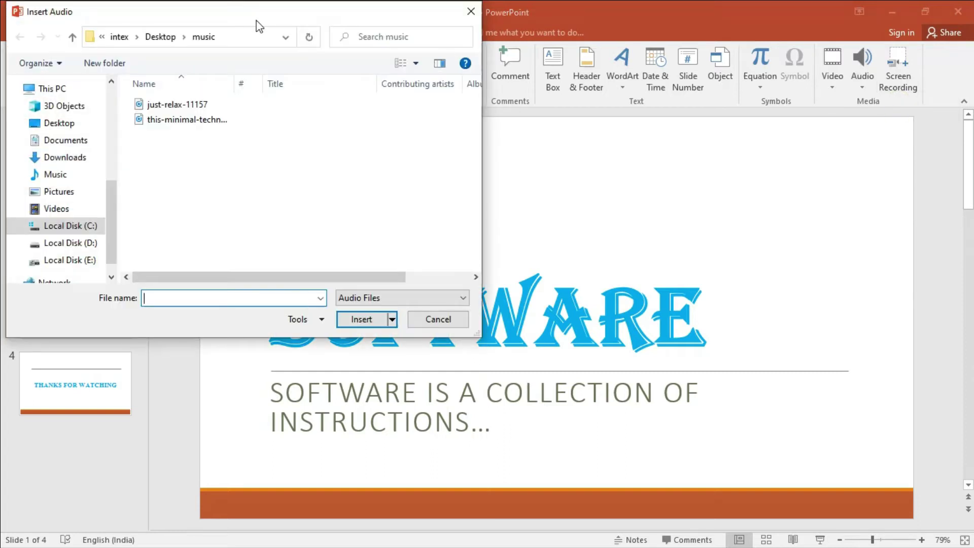
left_click_drag(82, 11, 365, 34)
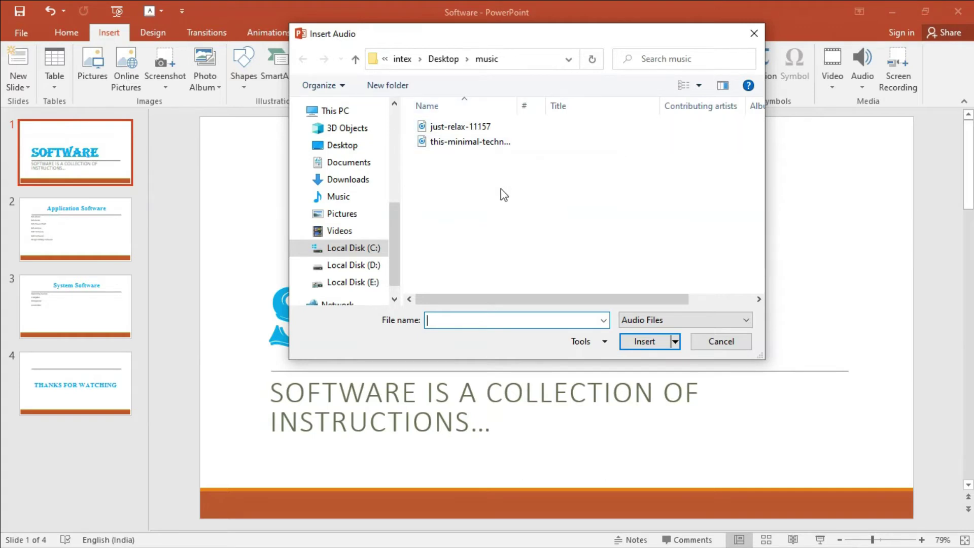
left_click(462, 145)
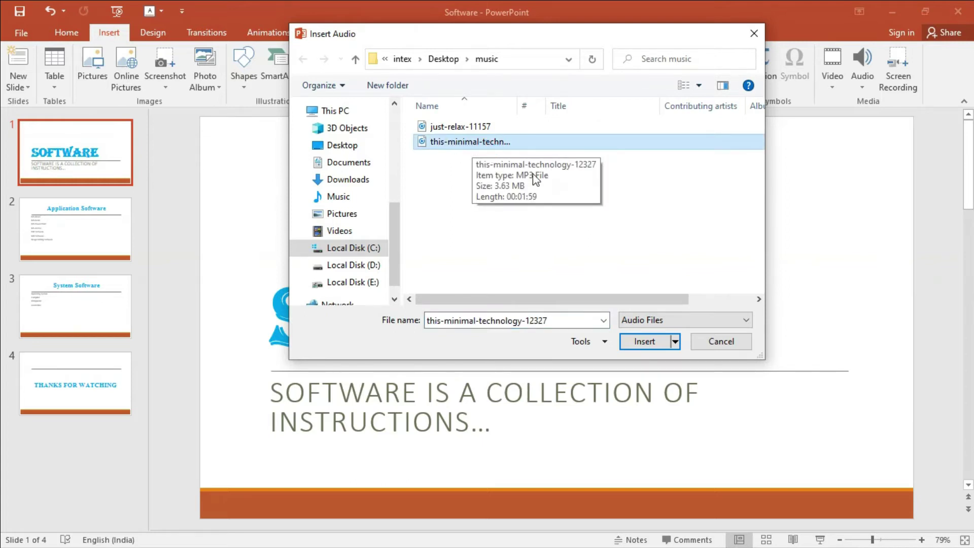
left_click(644, 341)
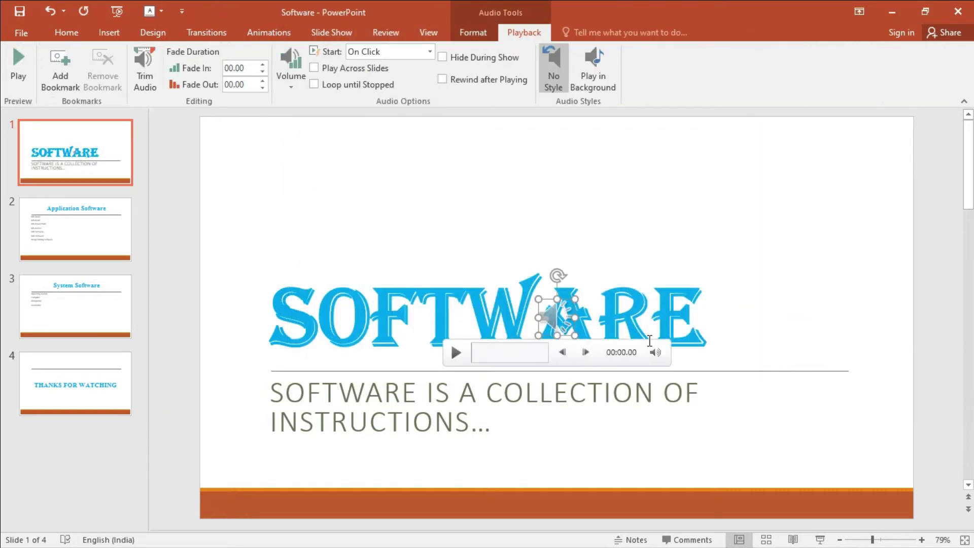
Step: Drag the audio icon above the SOFTWARE title toward the top-right of the slide
left_click_drag(564, 315, 644, 175)
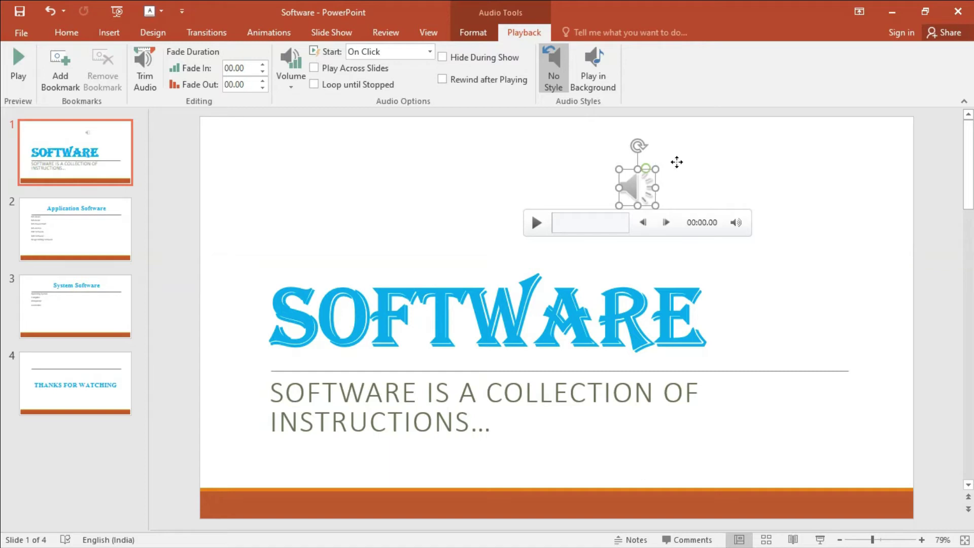
left_click_drag(649, 187, 683, 182)
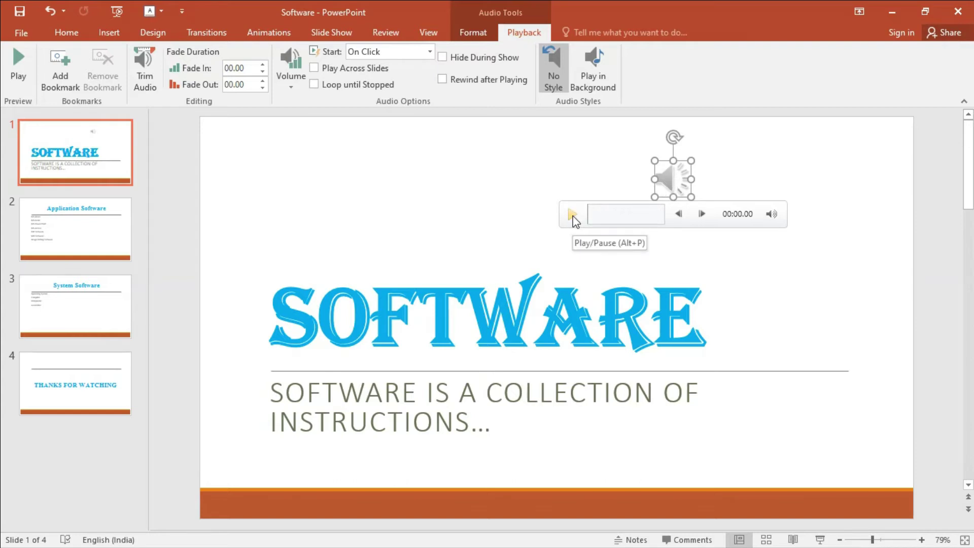
Step: Preview the clip, skip three quarter-seconds forward and back, and lower the volume to about half
left_click(573, 215)
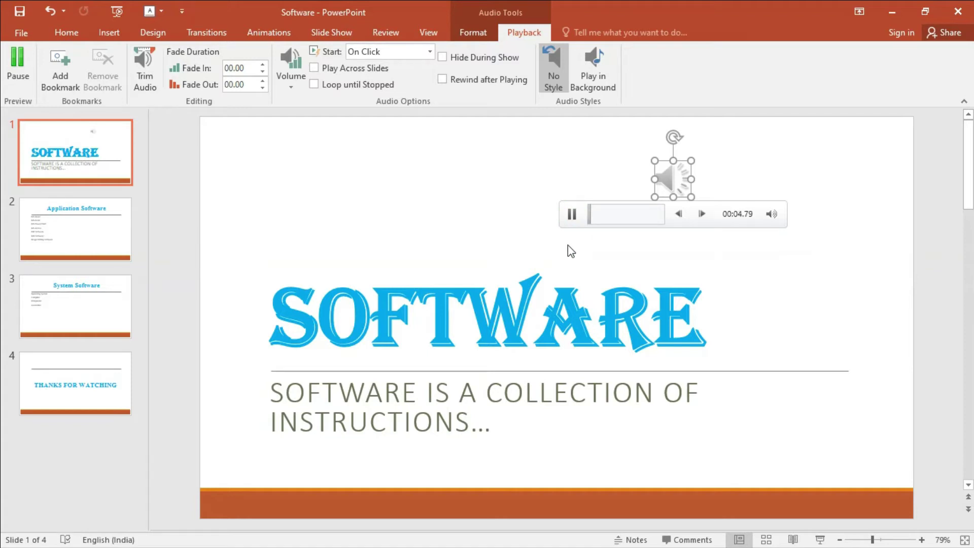
left_click(571, 215)
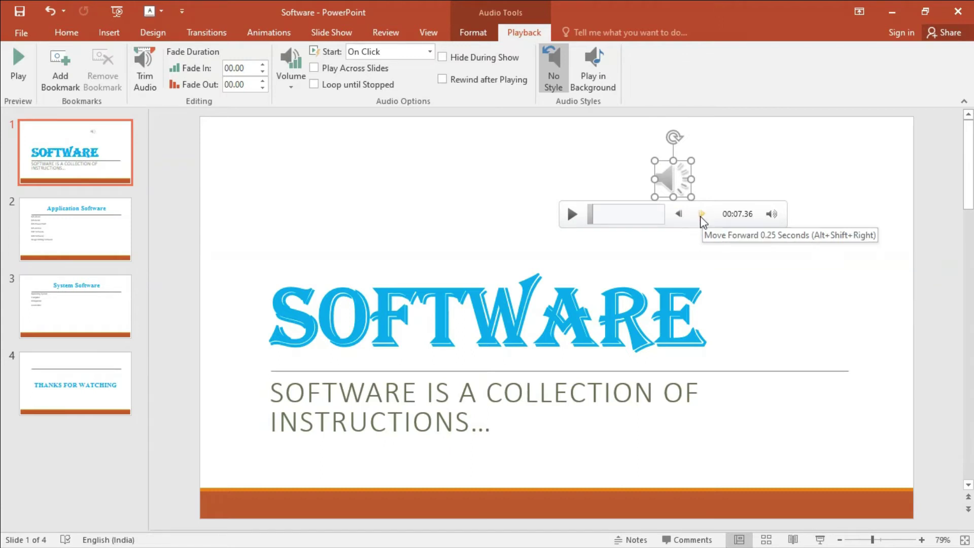
left_click(701, 216)
left_click(702, 215)
left_click(702, 215)
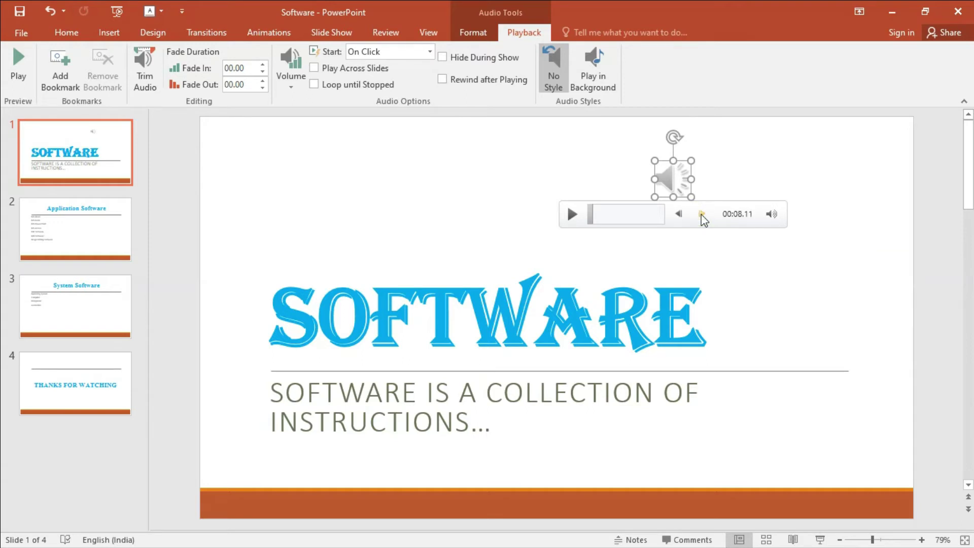
left_click(681, 214)
left_click(680, 213)
left_click(681, 213)
mouse_move(772, 148)
left_mouse_down()
mouse_move(773, 175)
mouse_move(781, 143)
left_mouse_up()
key("F5")
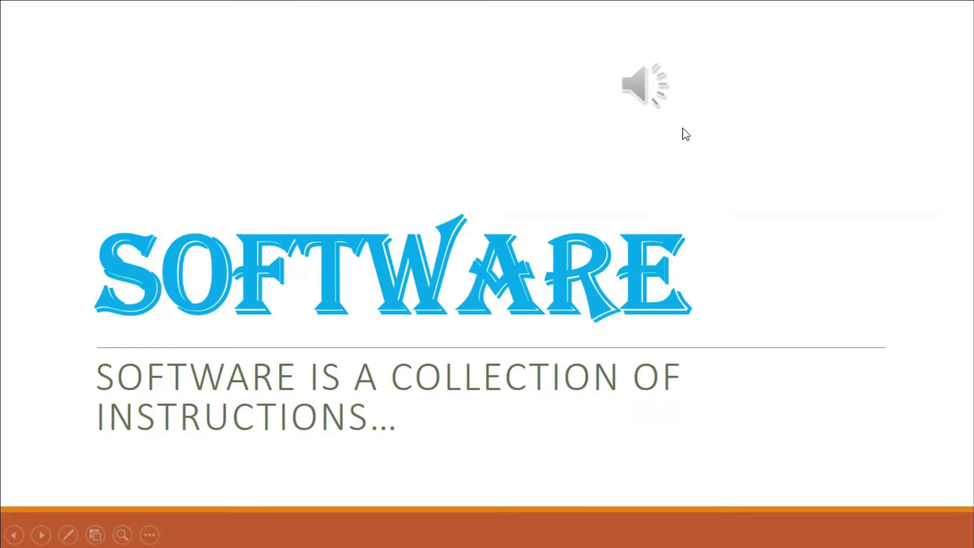
mouse_move(645, 85)
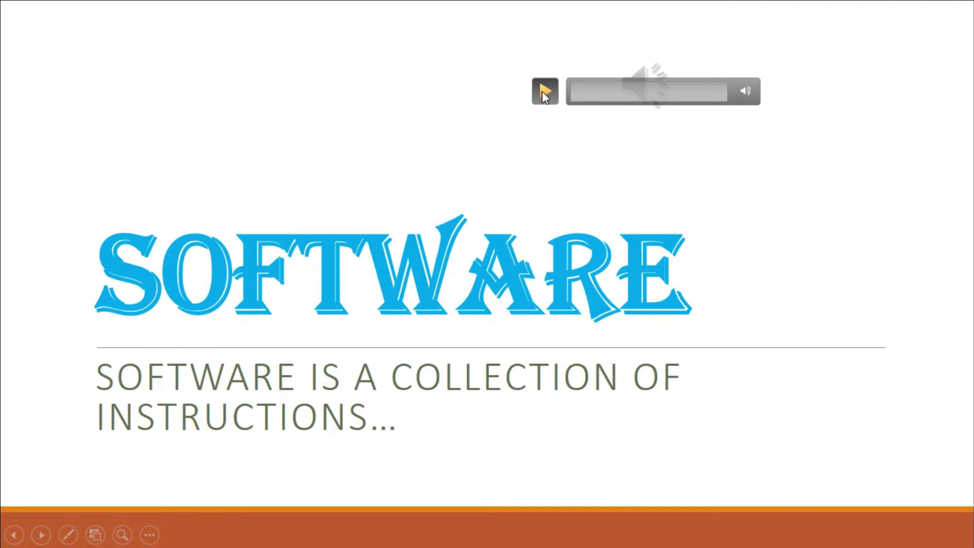
left_click(542, 91)
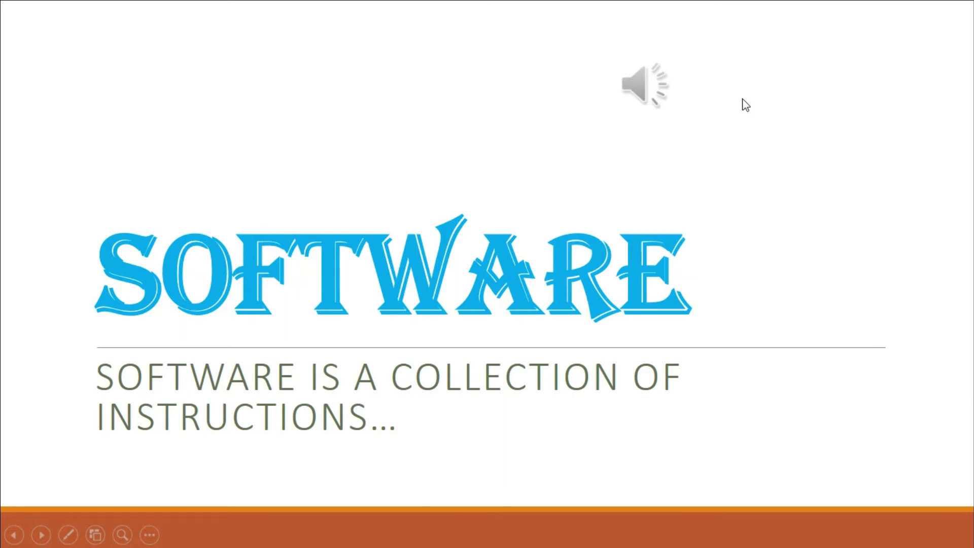
key("Escape")
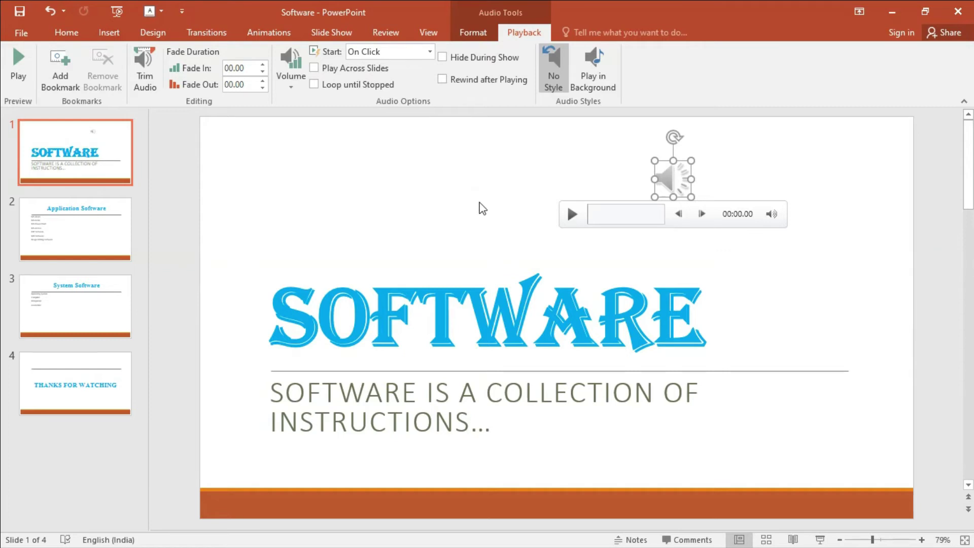
Step: Reselect the audio icon and preview the clip, pausing at 00:03.36
left_click(520, 34)
left_click(807, 269)
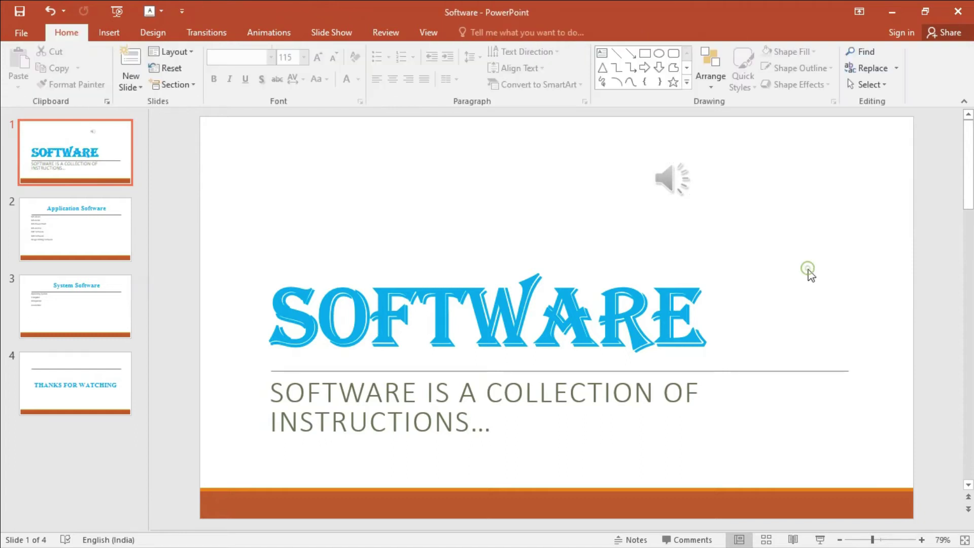
left_click(688, 180)
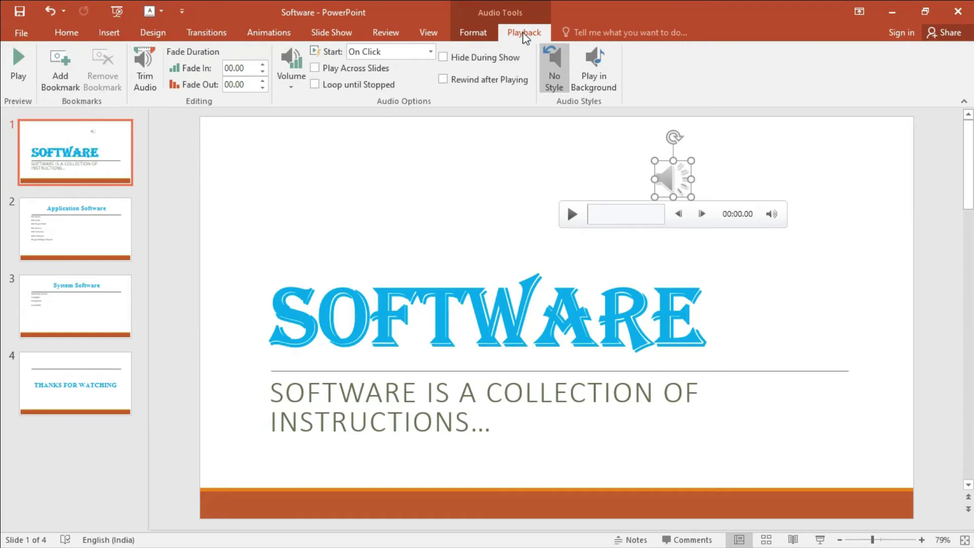
left_click(19, 64)
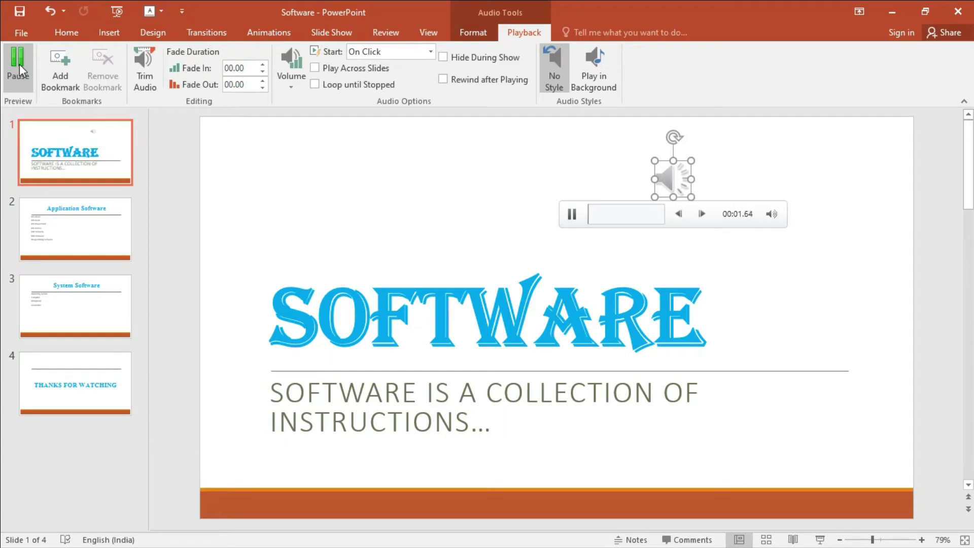
left_click(19, 64)
left_click(19, 64)
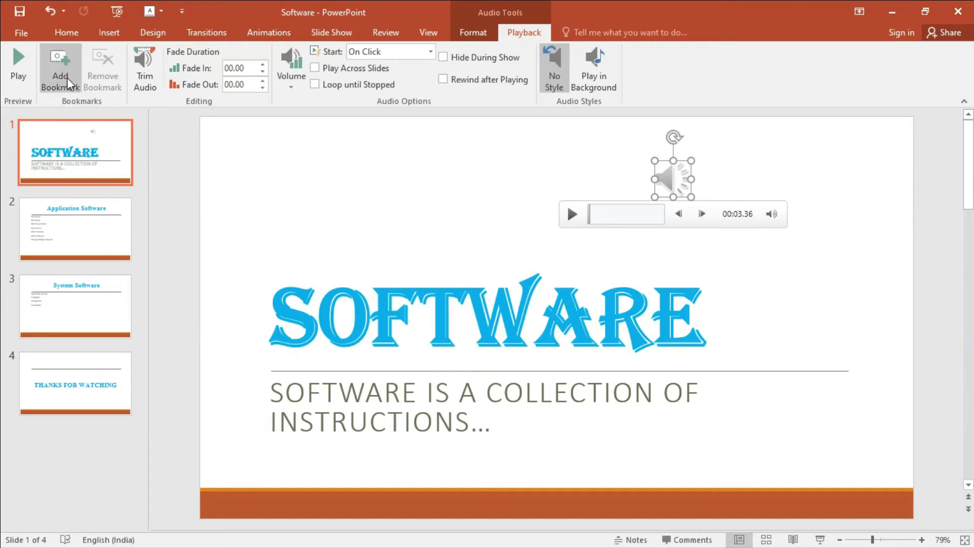
left_click(567, 217)
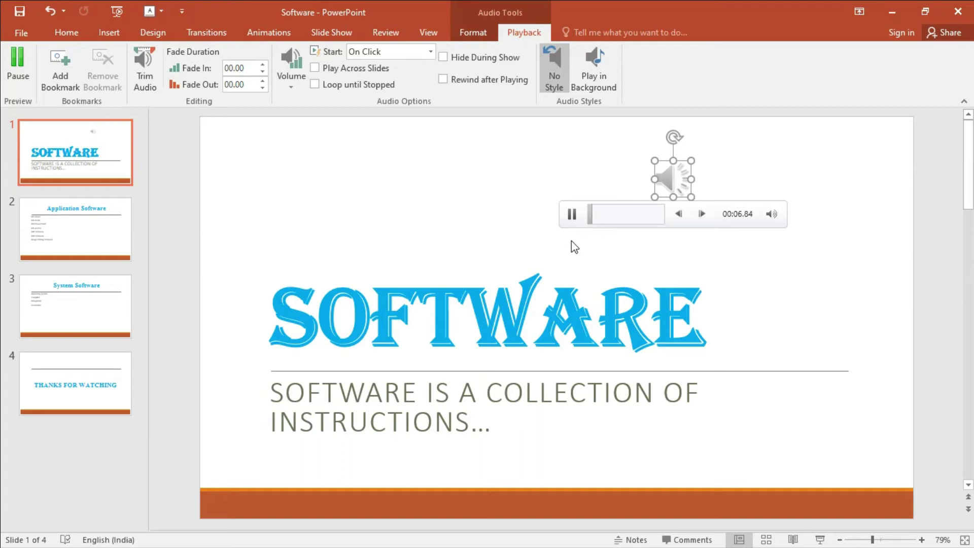
Step: Add two bookmarks, then remove them, including one added and removed at 00:09.91
left_click(60, 77)
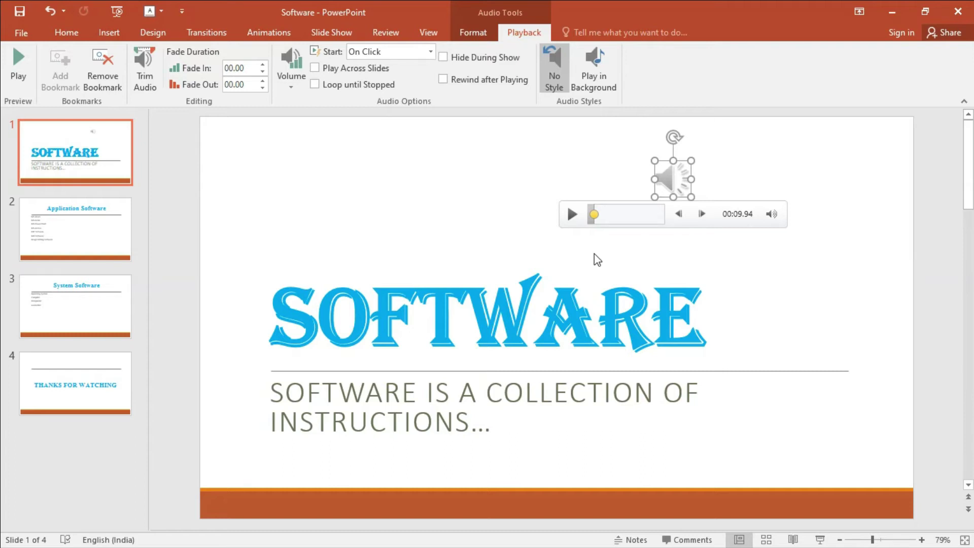
left_click(572, 214)
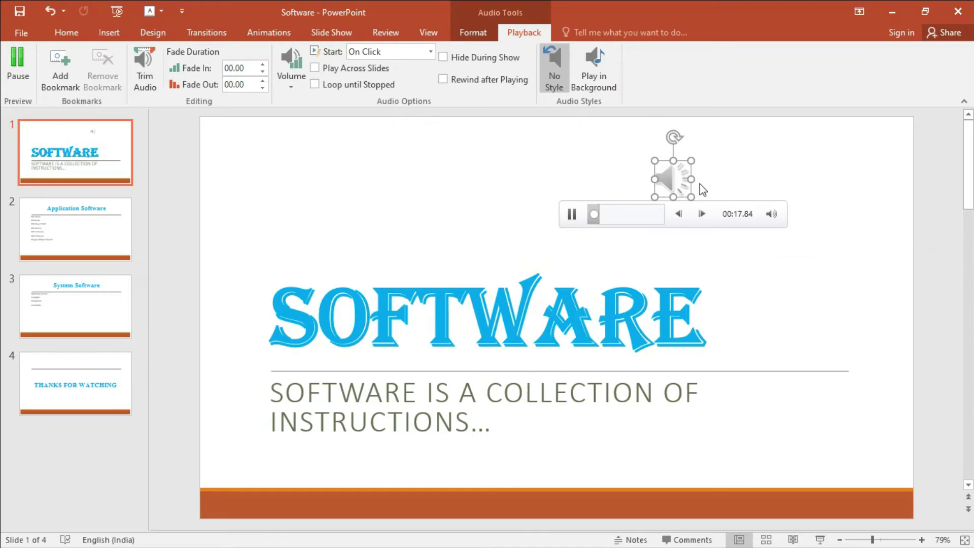
left_click(60, 82)
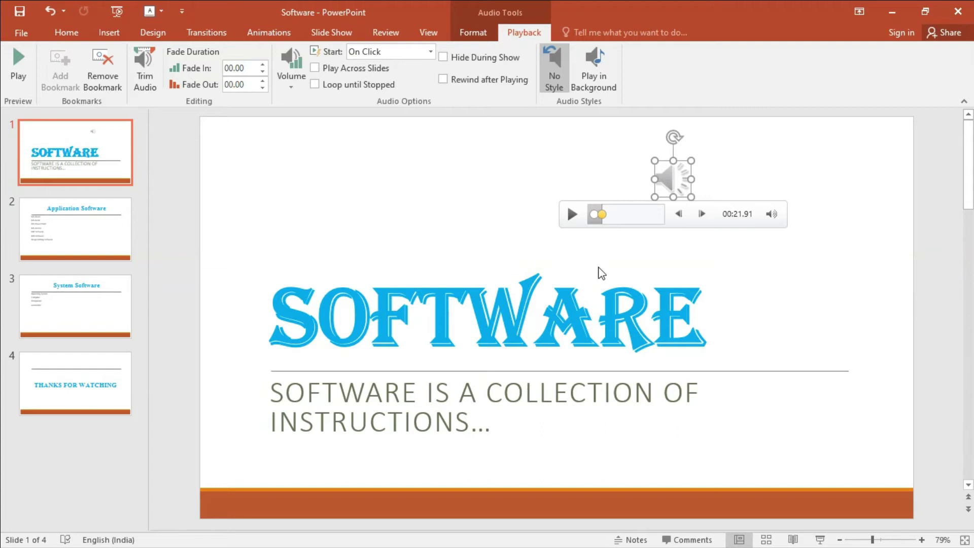
left_click(595, 214)
left_click(97, 80)
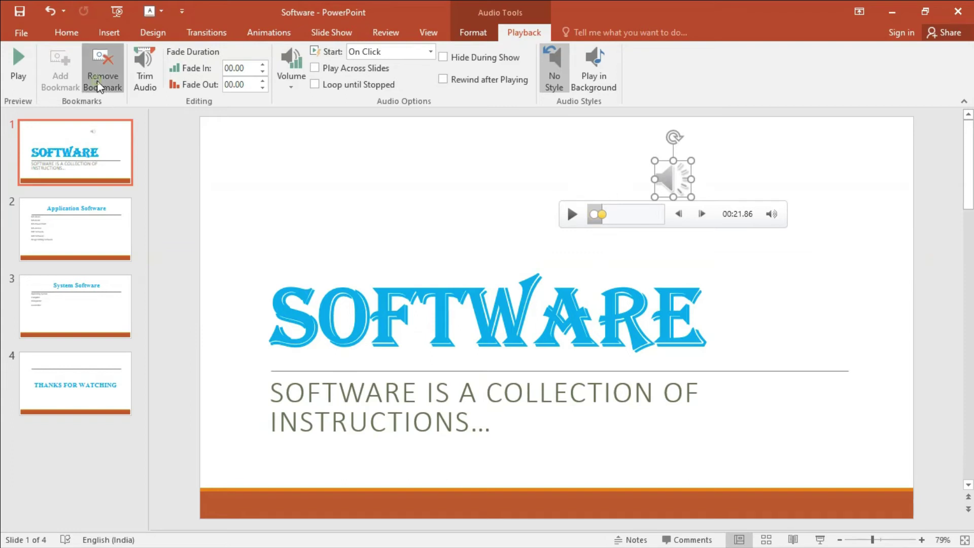
left_click(591, 215)
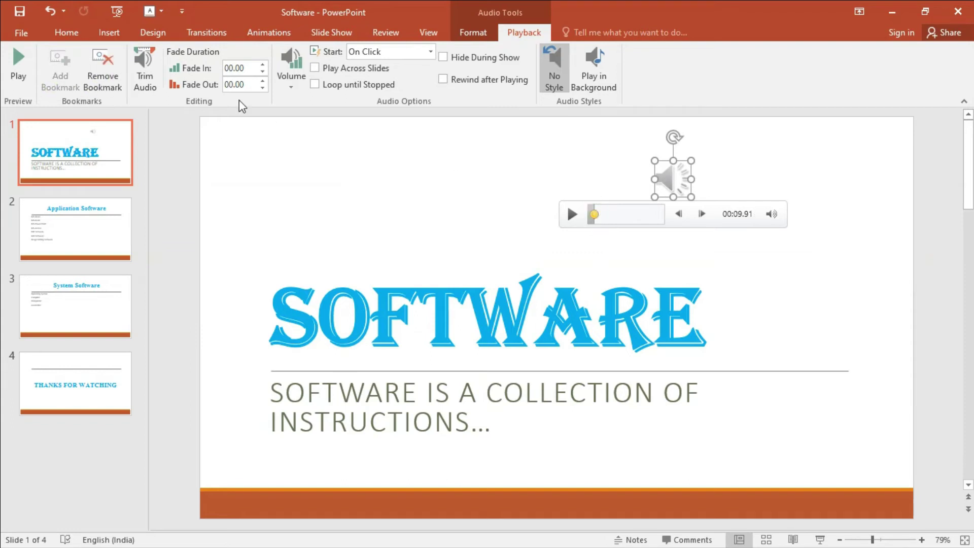
left_click(114, 74)
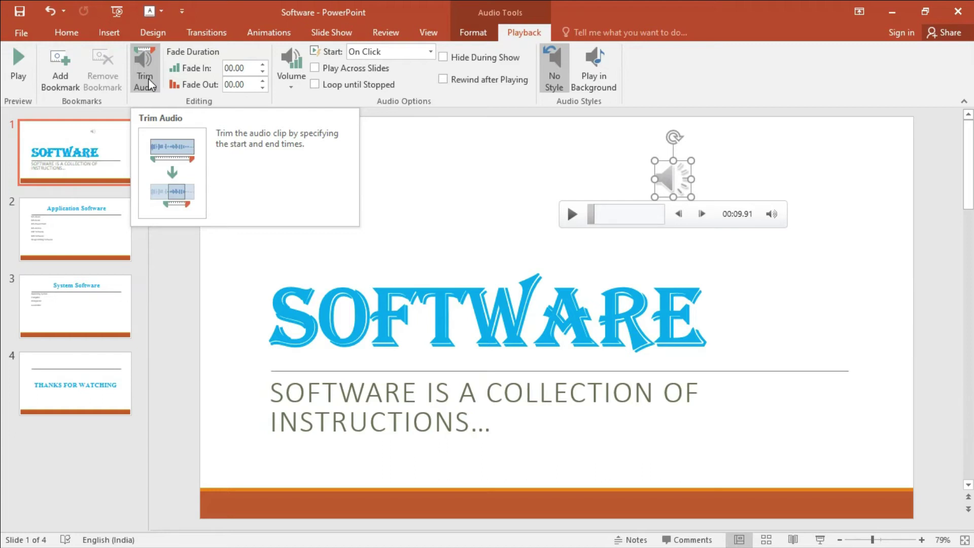
Step: In Trim Audio, set the start to 00:24.682 and the end to 01:21.710
left_click(155, 86)
left_click(154, 86)
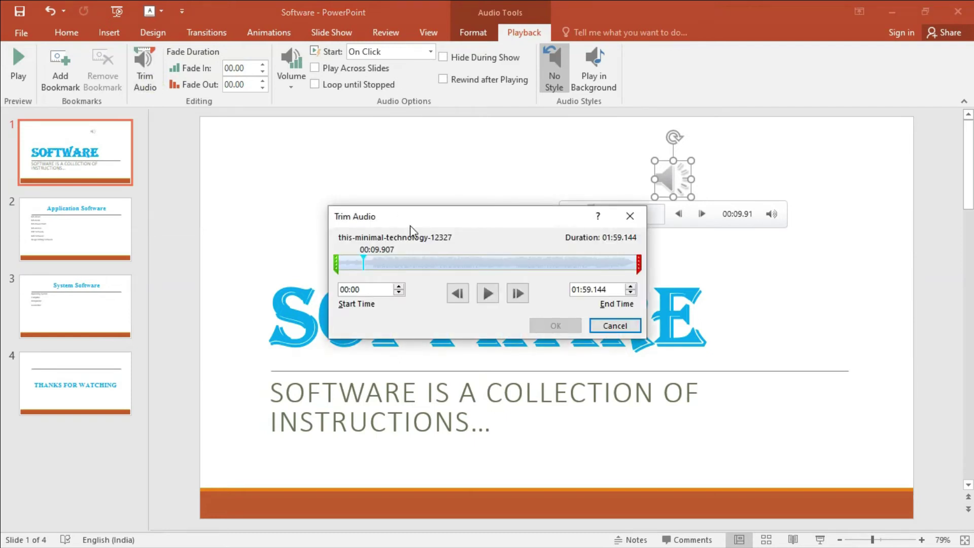
left_click_drag(410, 225, 406, 169)
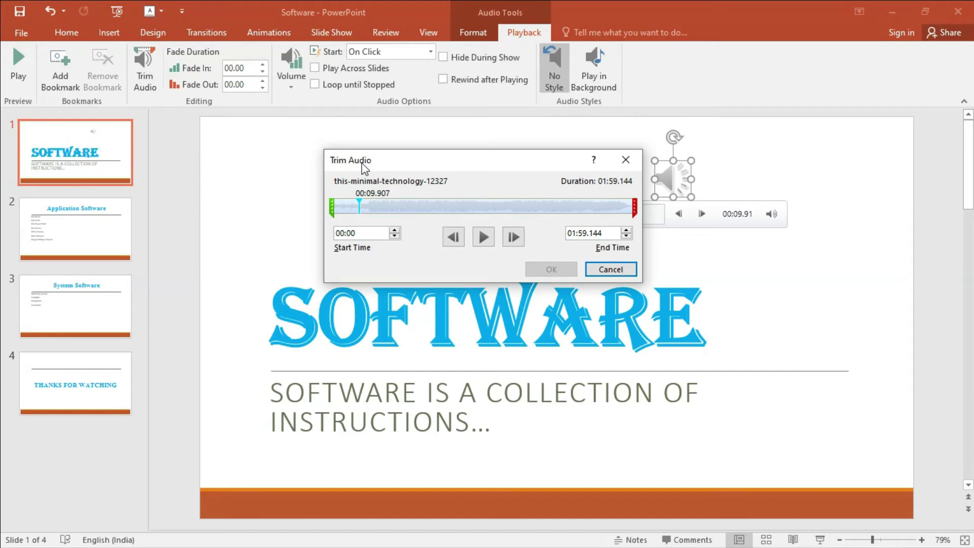
left_click(365, 234)
left_click(610, 232)
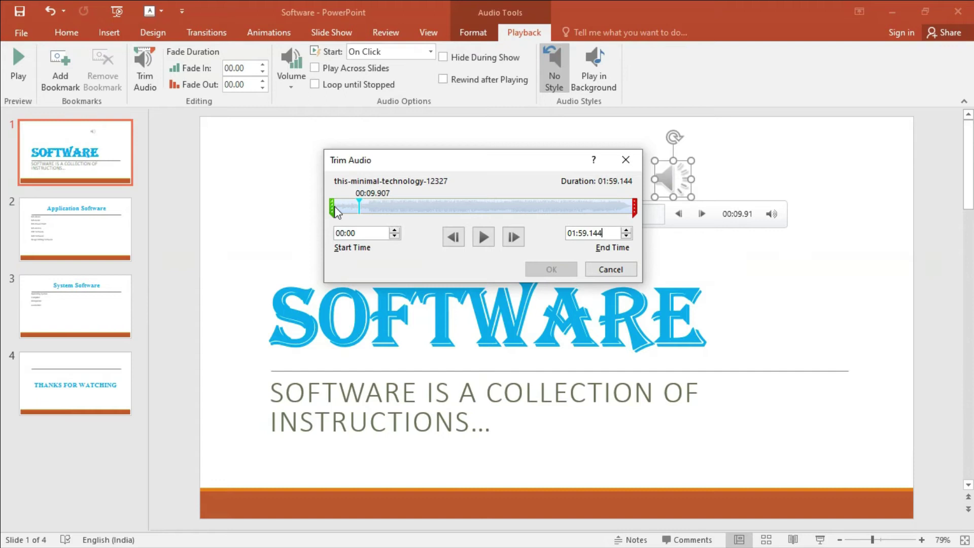
left_click_drag(330, 206, 394, 207)
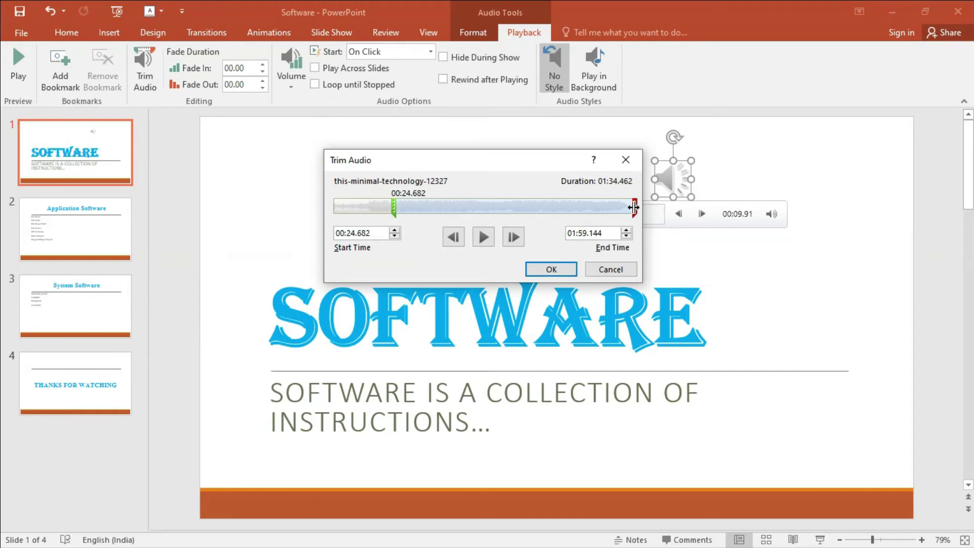
left_click_drag(635, 208, 567, 208)
left_click_drag(540, 209, 540, 209)
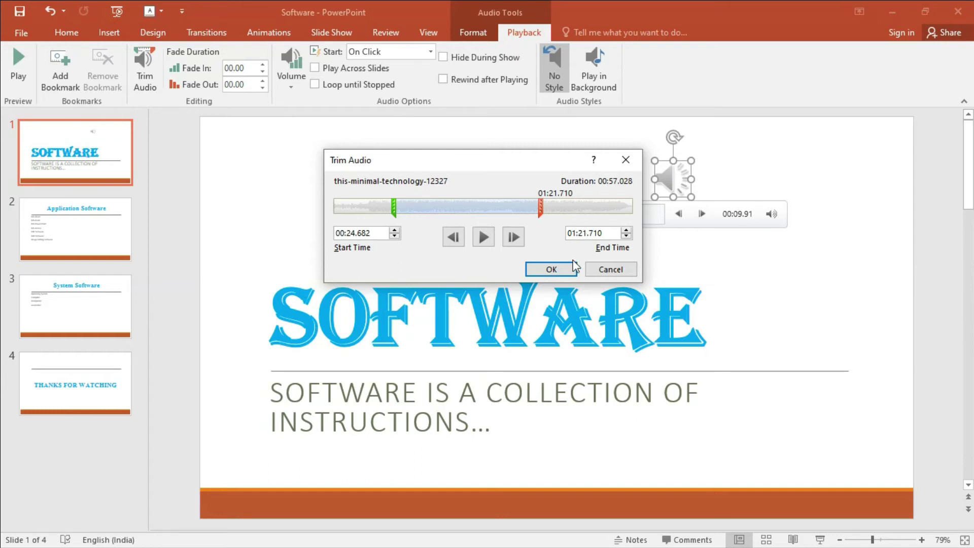
left_click(553, 270)
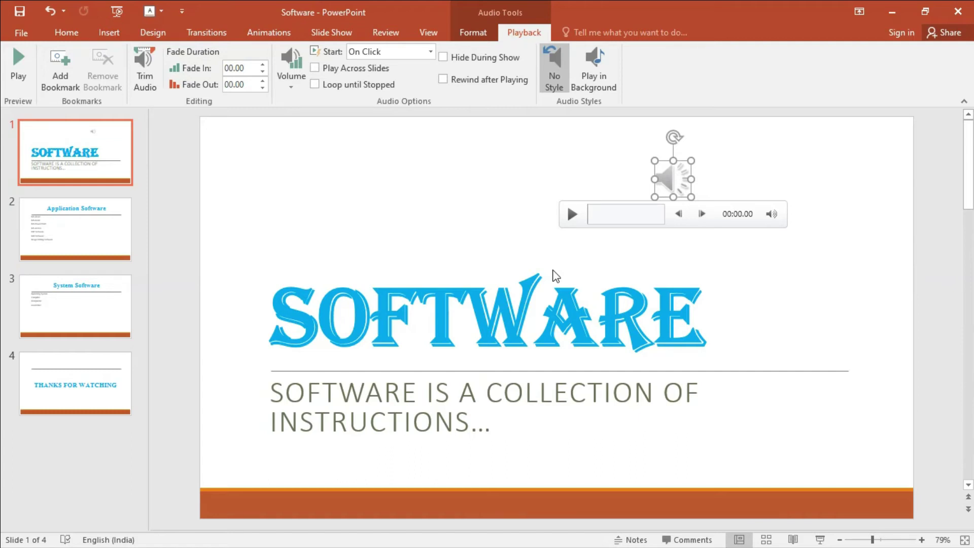
left_click(149, 72)
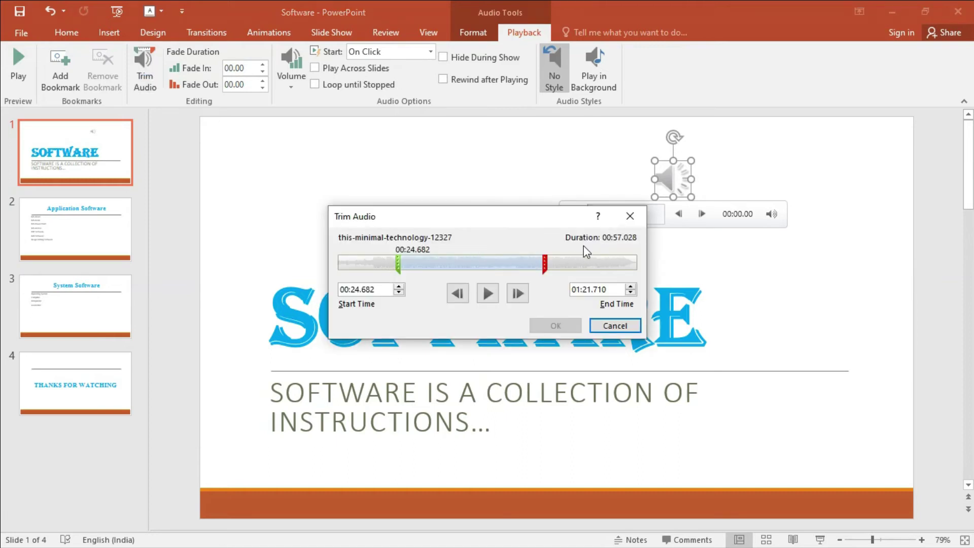
left_click(630, 219)
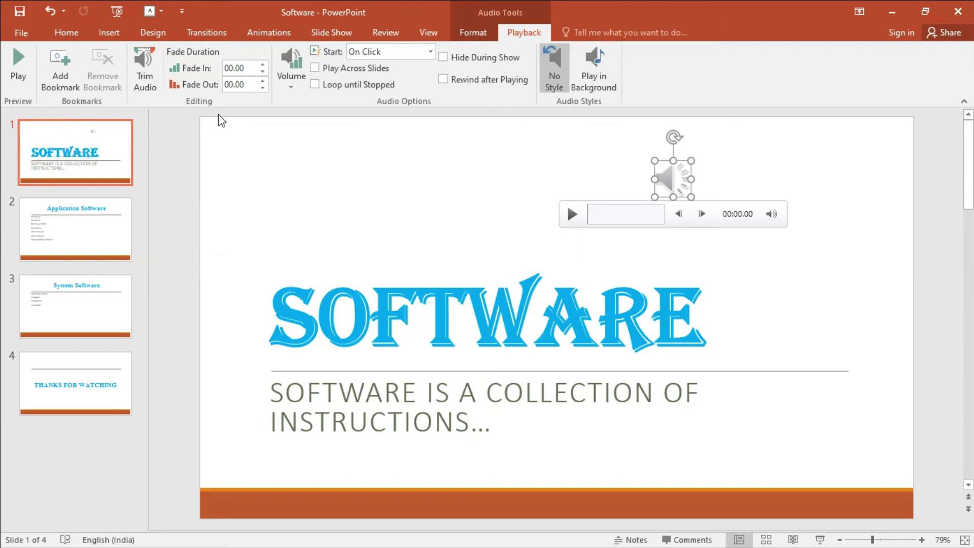
left_click(573, 214)
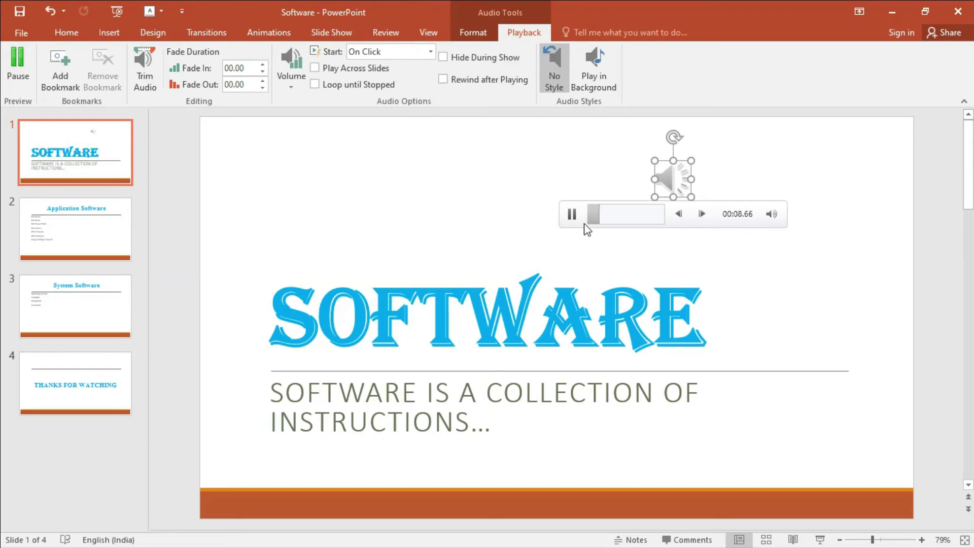
left_click(574, 215)
Step: Raise the fade-in to 01.25 and preview the clip
left_click(262, 64)
left_click(262, 64)
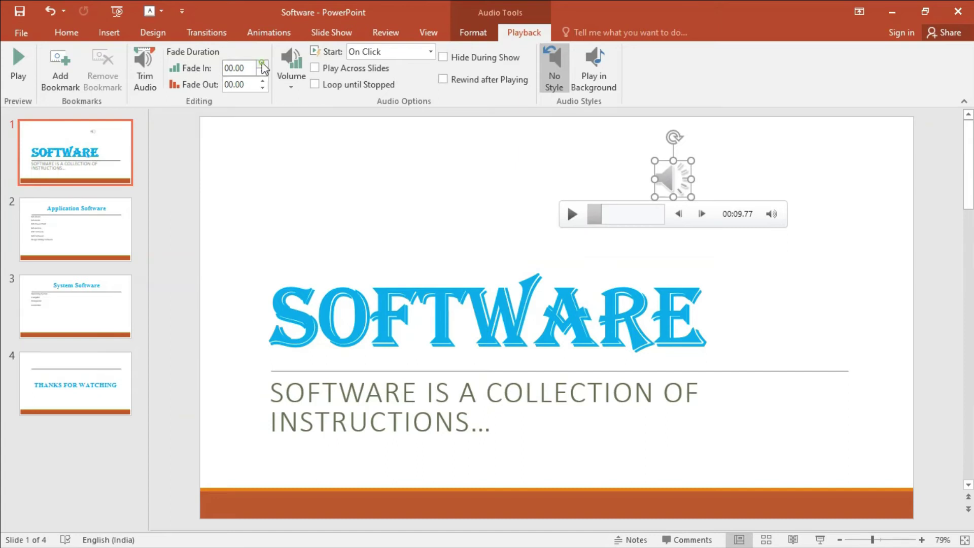
left_click(262, 65)
left_click(263, 65)
left_click(262, 65)
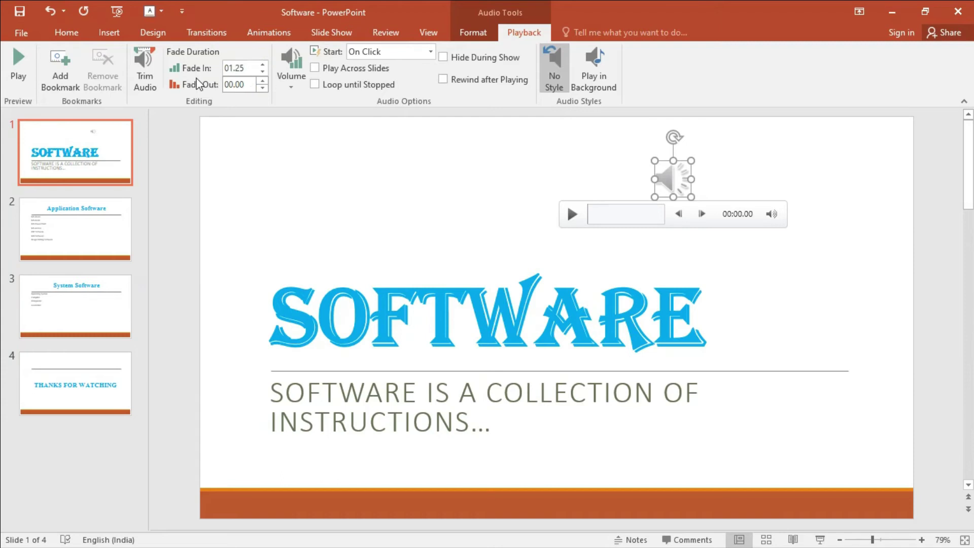
left_click(570, 220)
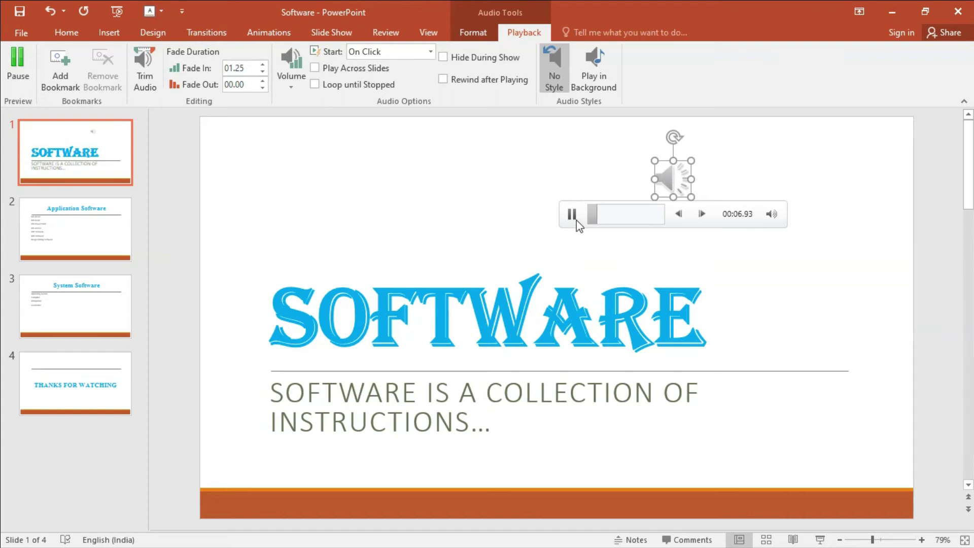
left_click(572, 216)
Step: Increase the fade-in to 04.00 and preview the clip again
left_click(264, 64)
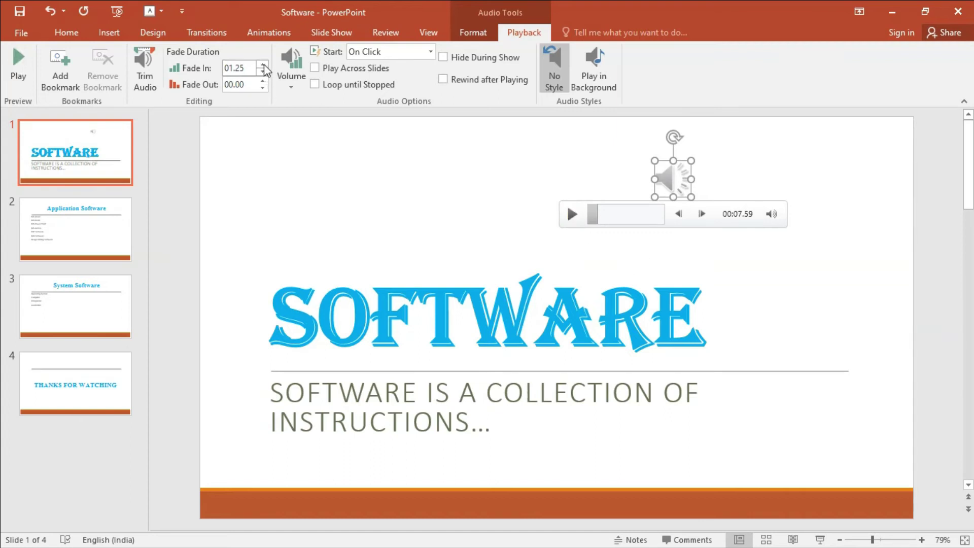
left_click(264, 64)
left_click(264, 64)
left_click(264, 64)
left_click(264, 64)
left_click(264, 65)
left_click(264, 65)
left_click(572, 214)
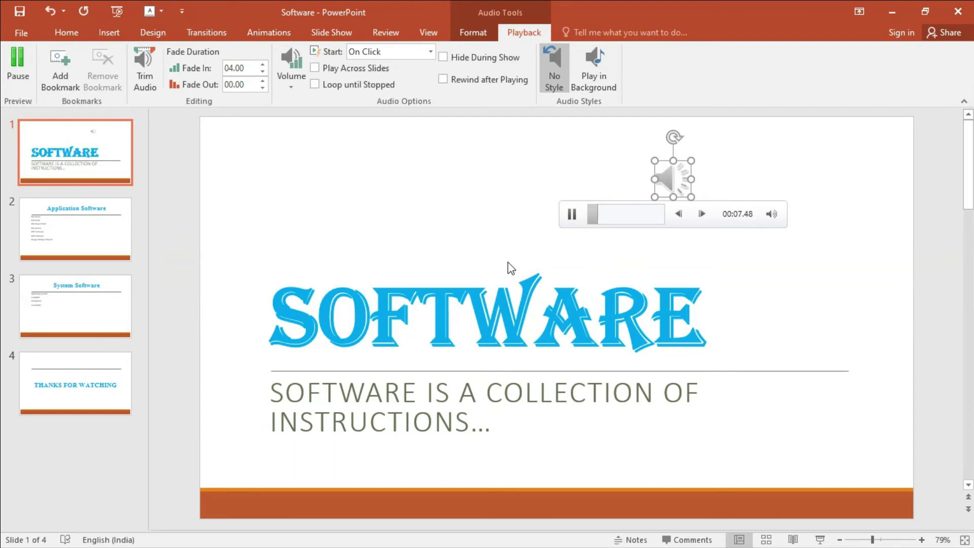
left_click(572, 214)
Step: Set the fade-out to 04.00 and preview the clip with both fades
left_click(266, 81)
left_click(263, 81)
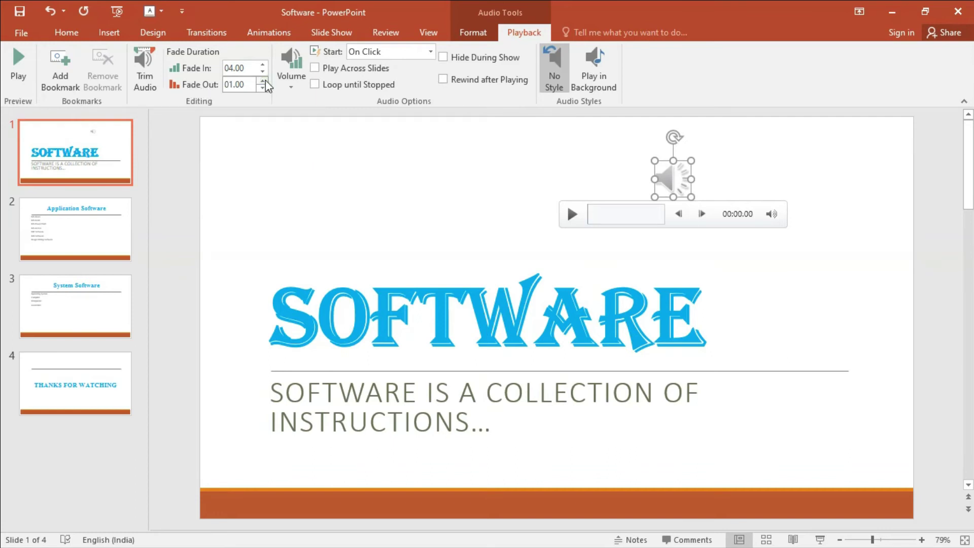
left_click(263, 81)
left_click(264, 80)
left_click(264, 81)
left_click(263, 81)
left_click(574, 217)
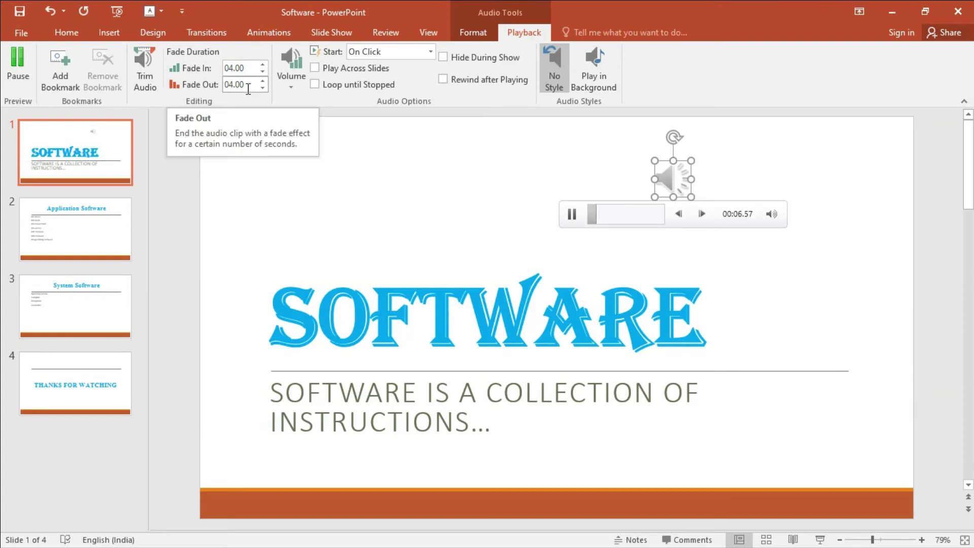
key("alt+p")
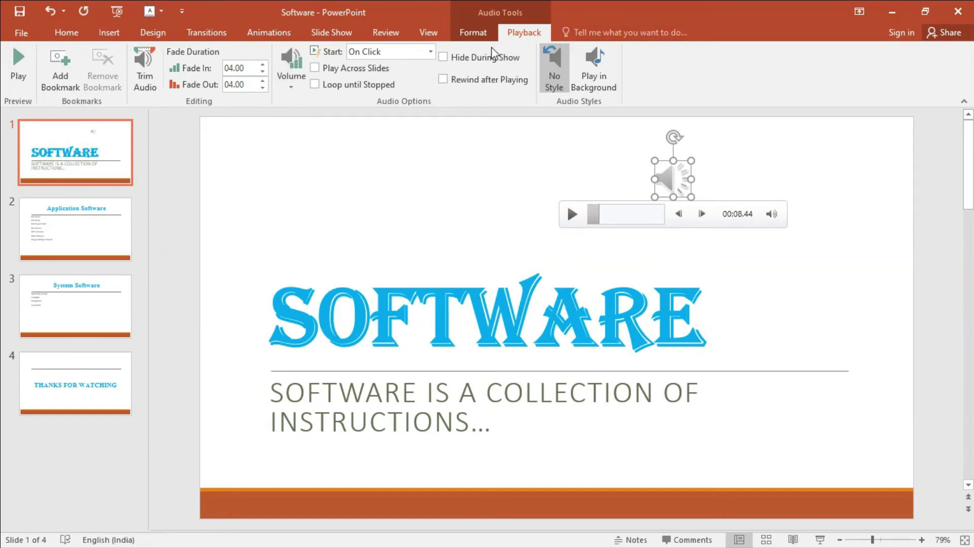
left_click(295, 86)
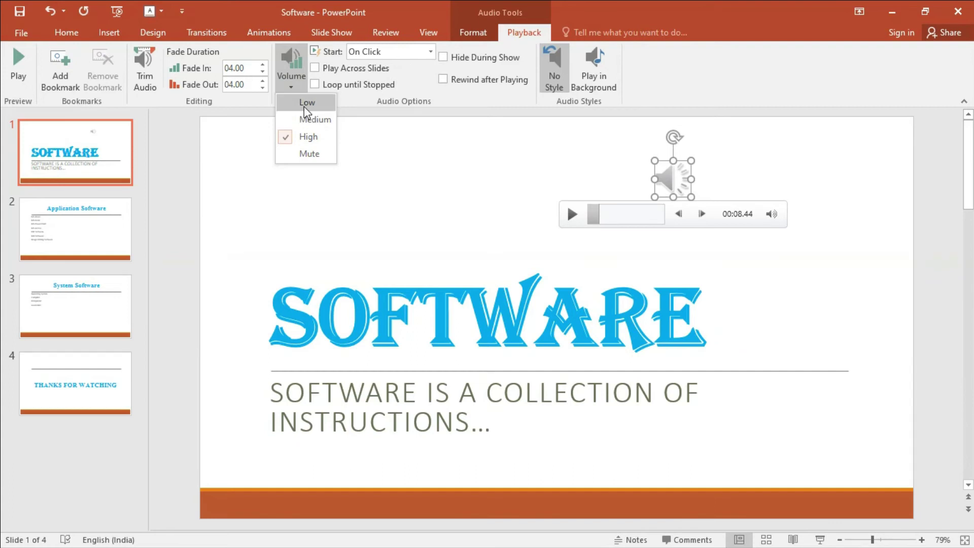
left_click(307, 103)
left_click(299, 86)
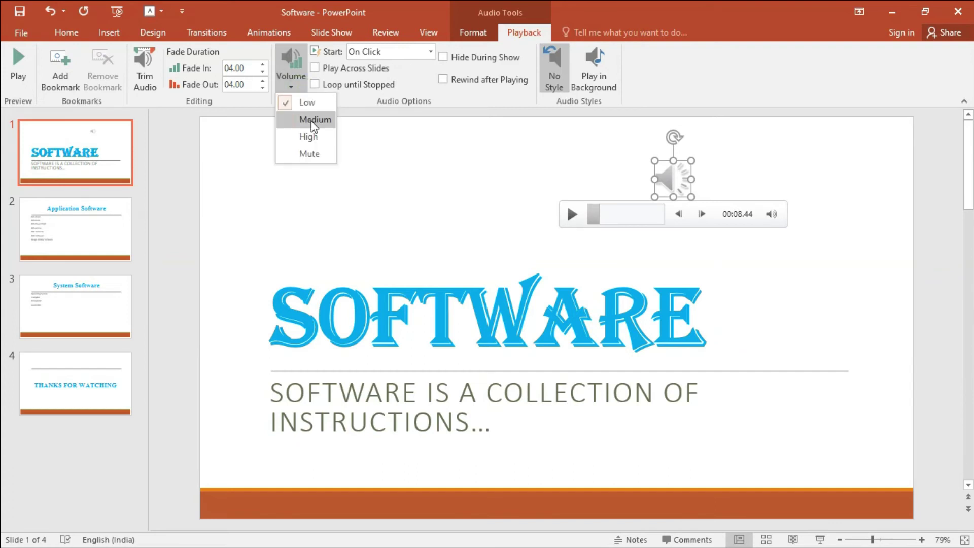
left_click(311, 120)
left_click(291, 85)
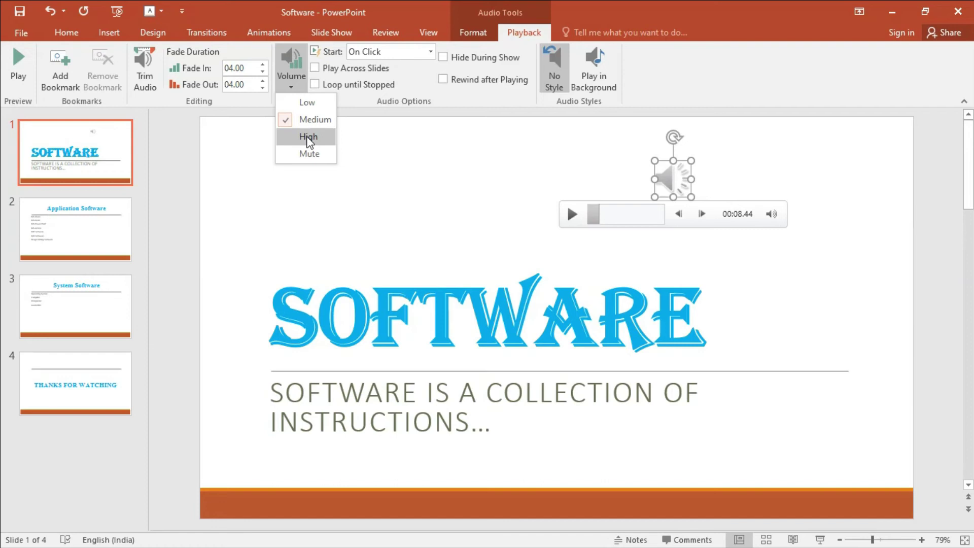
left_click(309, 137)
left_click(292, 85)
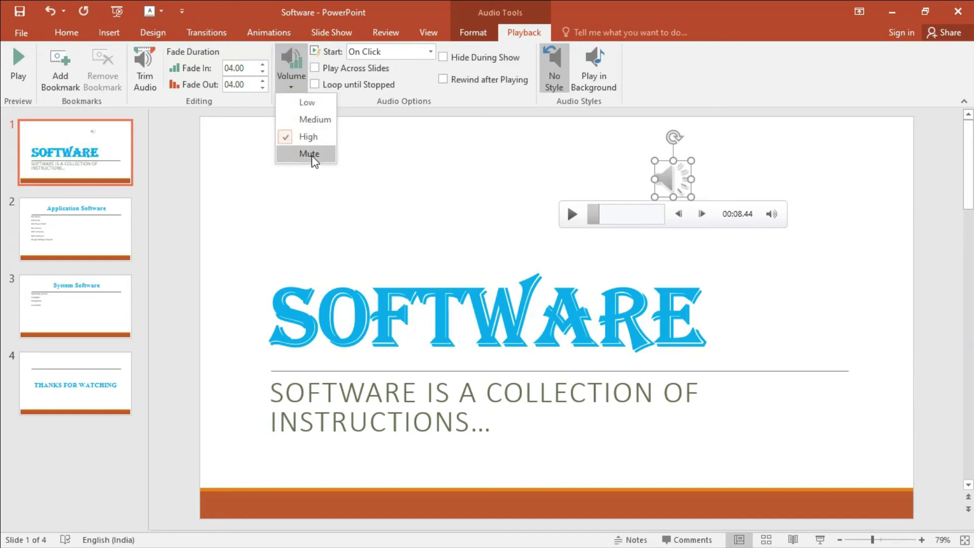
left_click(769, 214)
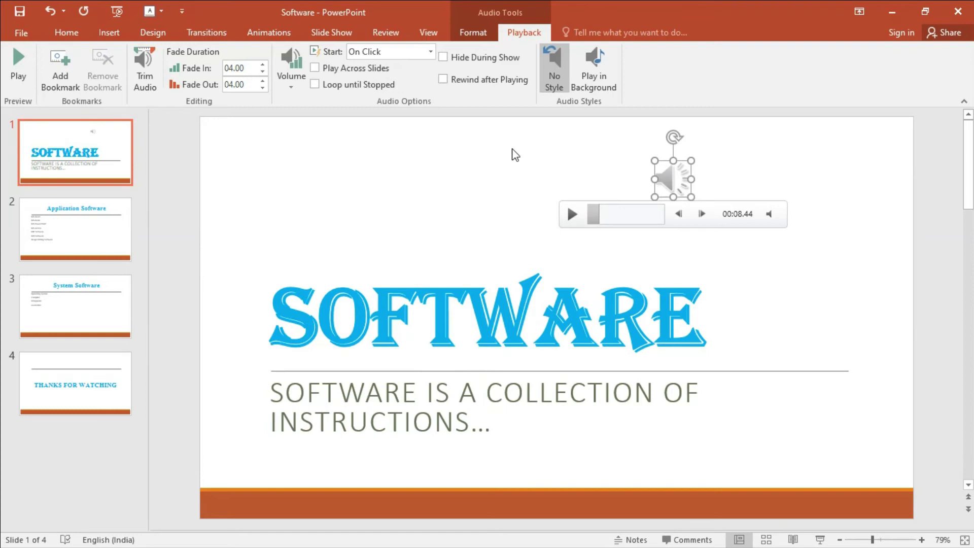
Step: Set the audio Start to Automatically and run the slide show from the title slide
left_click(431, 52)
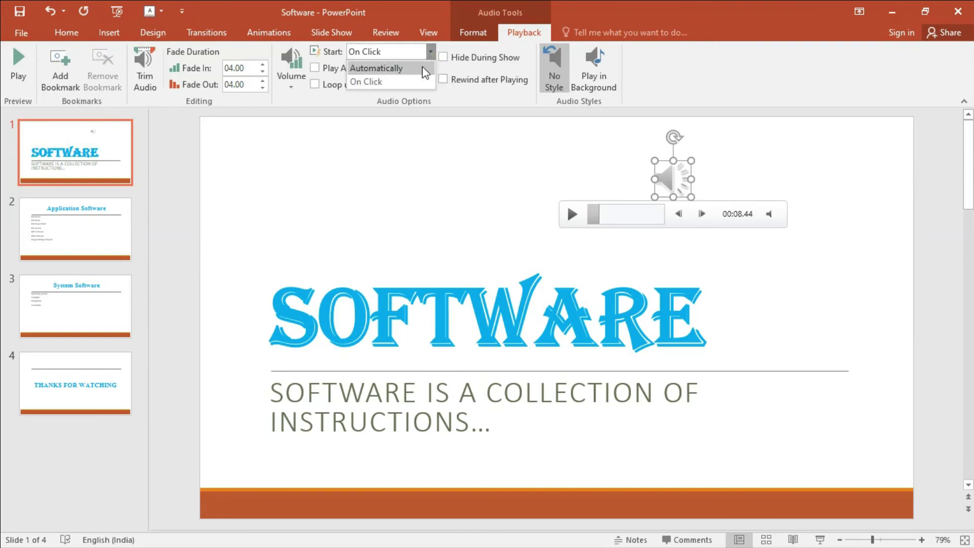
left_click(397, 71)
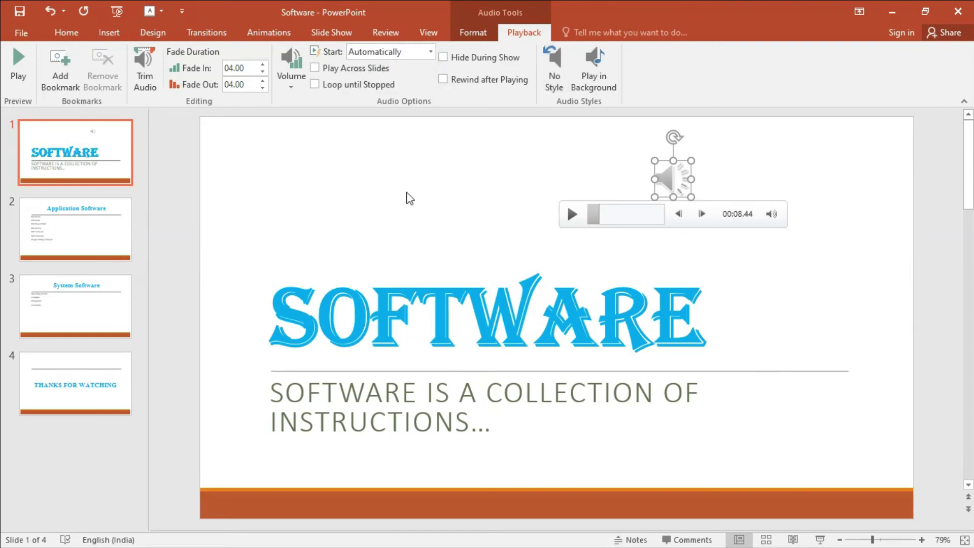
key("F5")
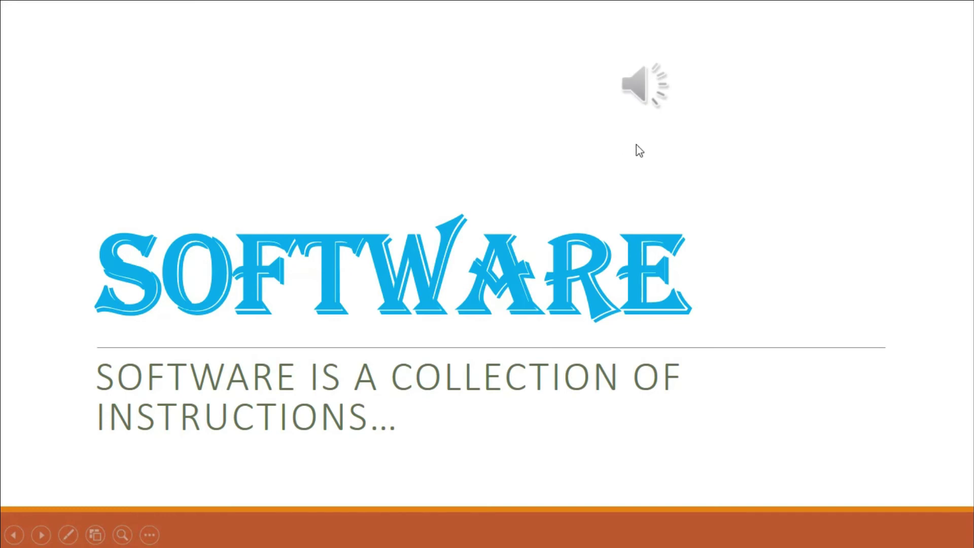
Step: Exit the slide show and confirm the audio Start option remains Automatically
key("Escape")
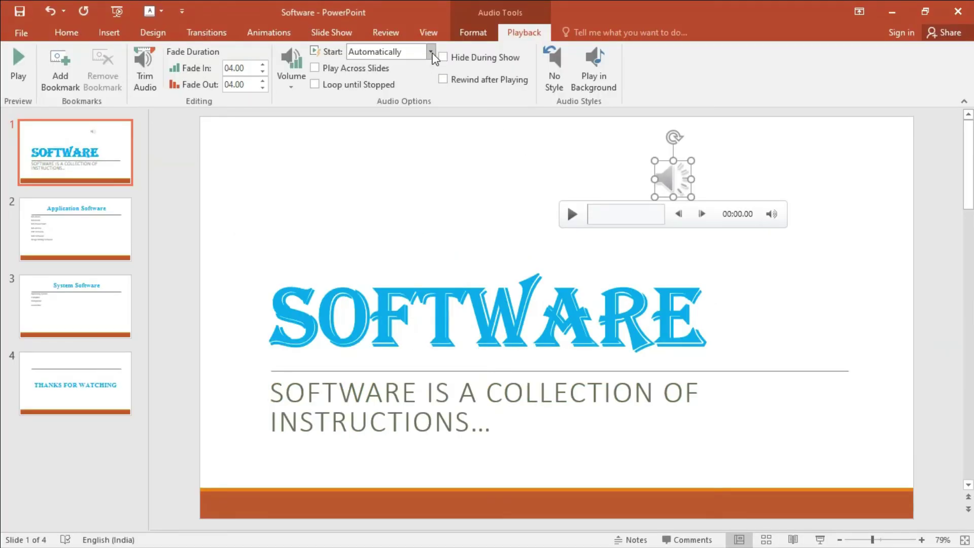
left_click(396, 52)
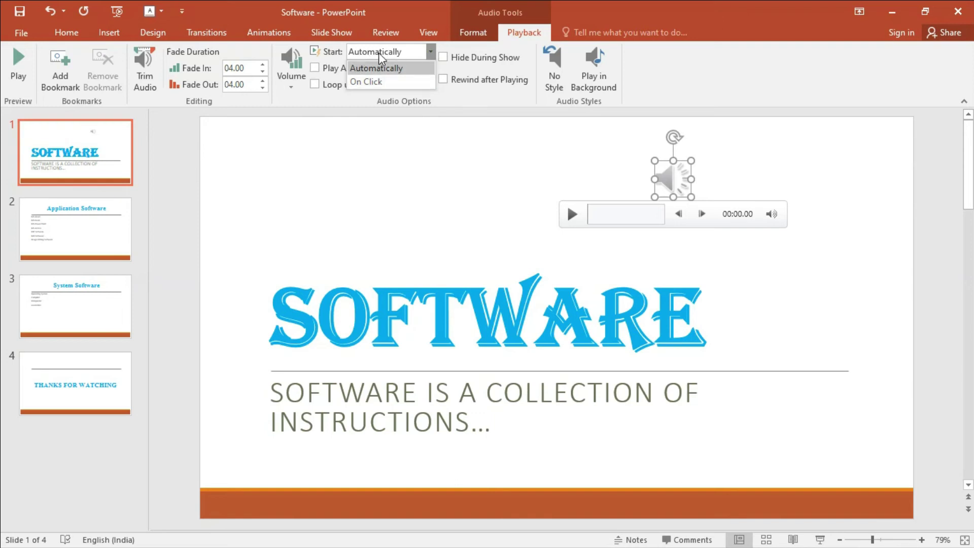
left_click(383, 67)
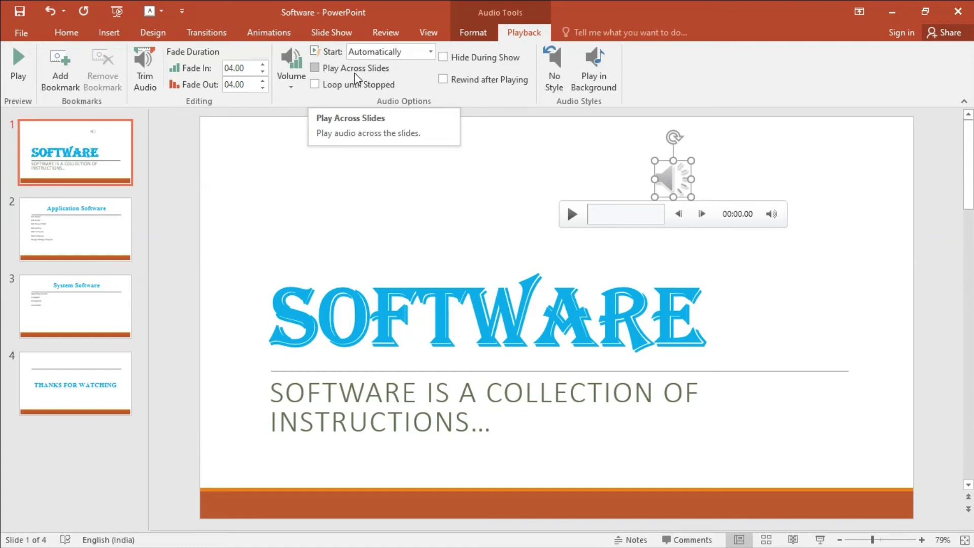
Step: Turn on Play Across Slides for the title slide's audio clip
left_click(316, 70)
left_click(315, 70)
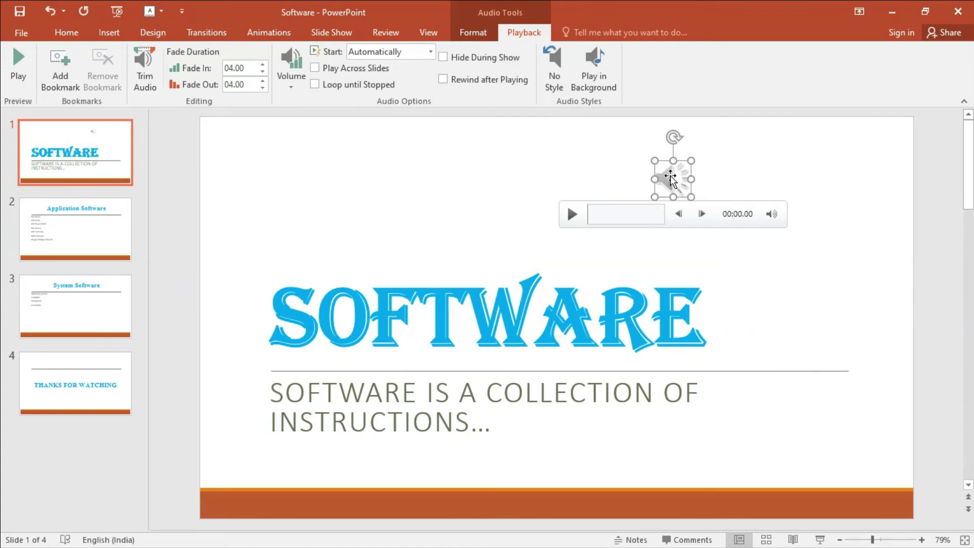
left_click(315, 68)
Step: Run the slide show from the start through Application Software, System Software and THANKS FOR WATCHING to the end
key("F5")
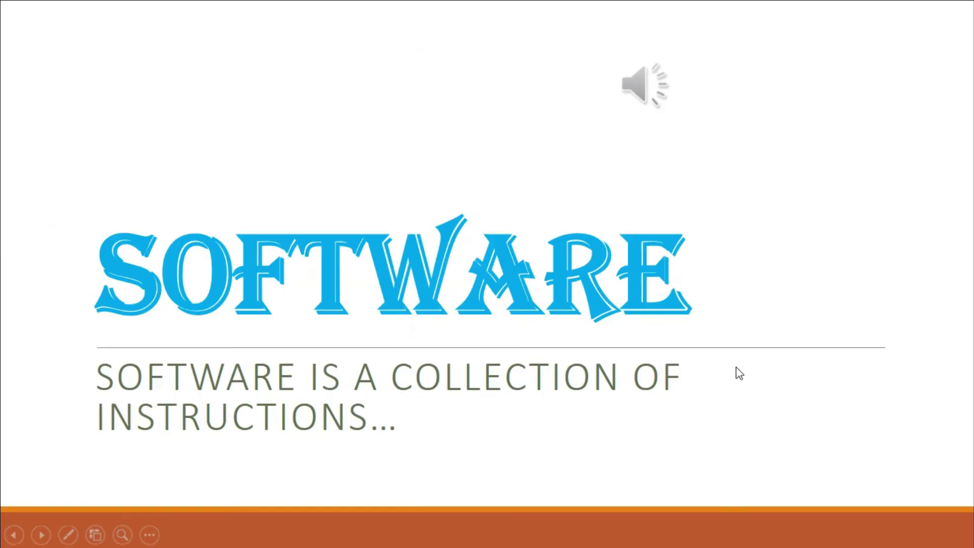
left_click(737, 369)
left_click(713, 322)
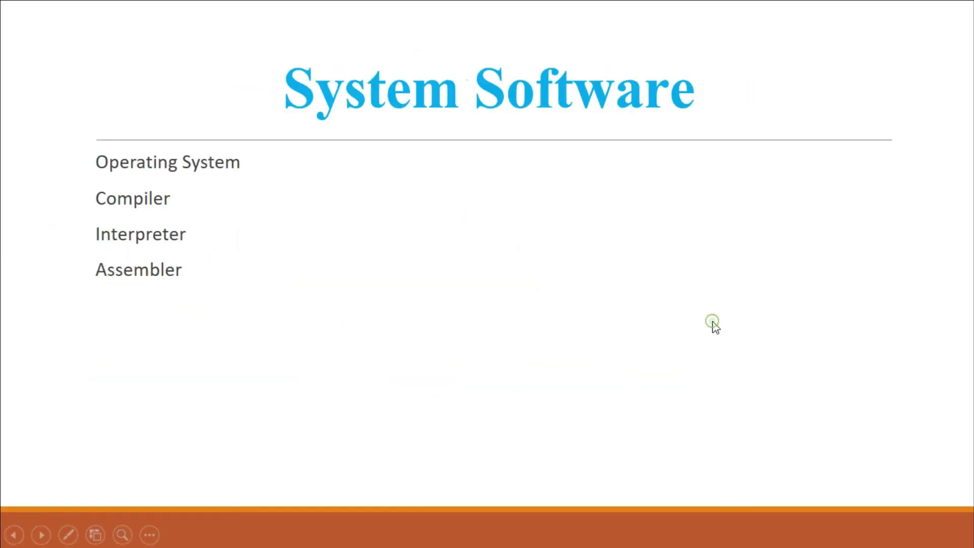
left_click(713, 321)
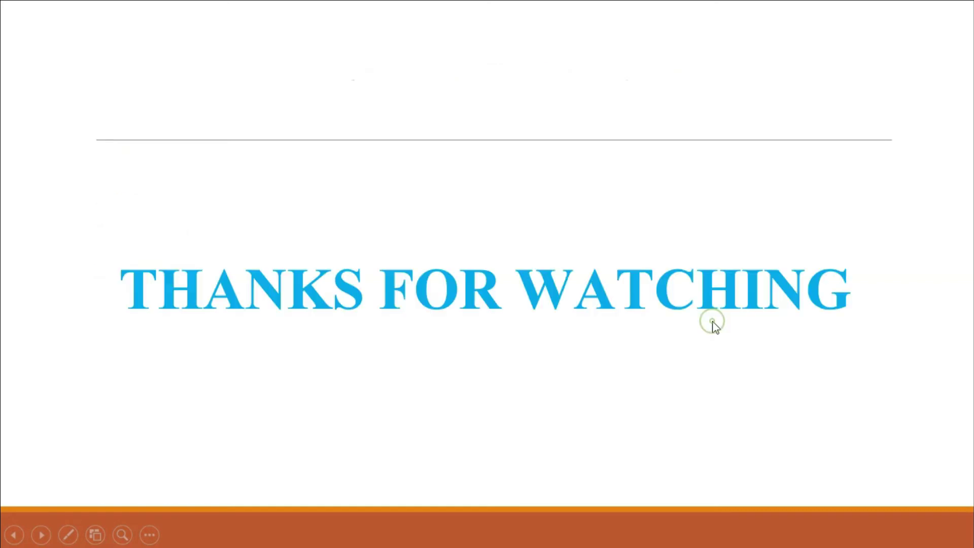
left_click(713, 322)
left_click(712, 321)
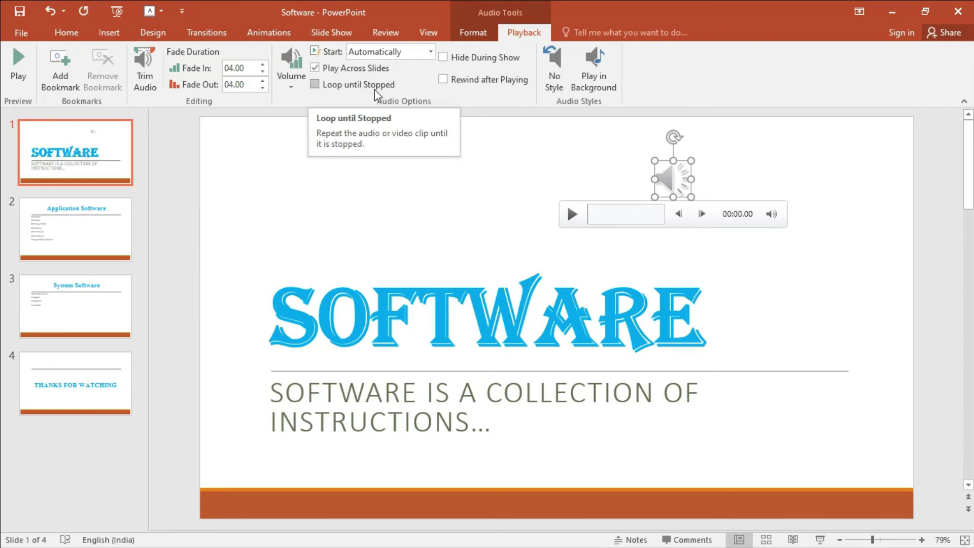
Step: Turn on Loop until Stopped for the audio, preview it in the slide show, then exit
left_click(315, 85)
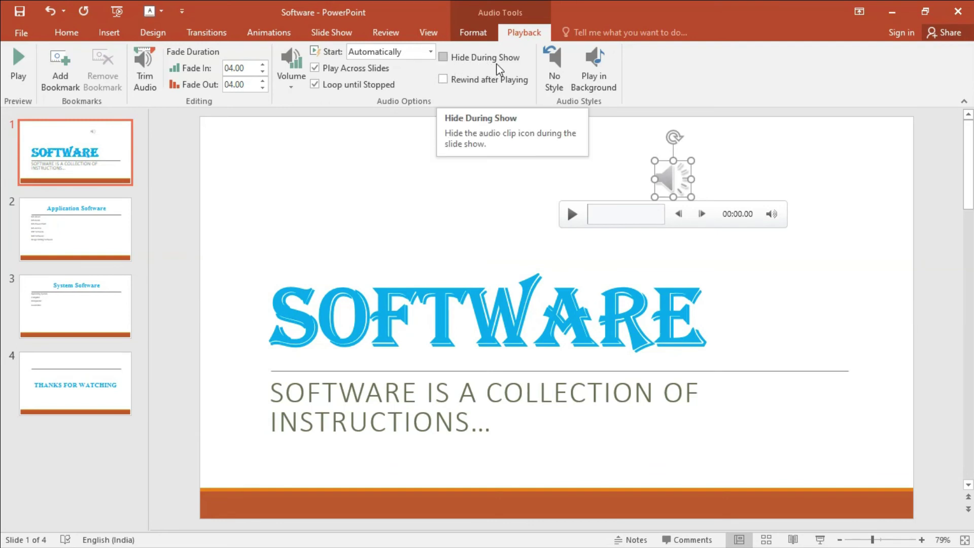
key("F5")
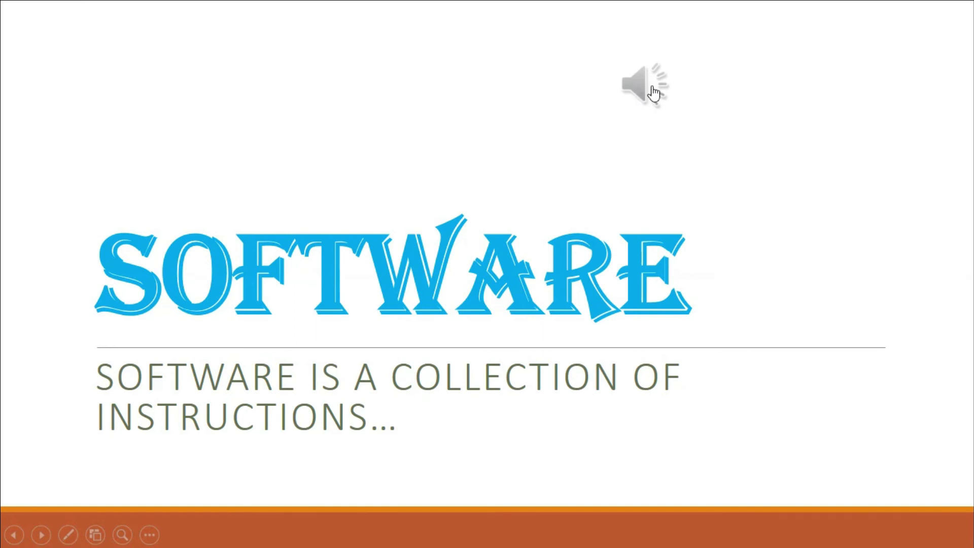
key("Escape")
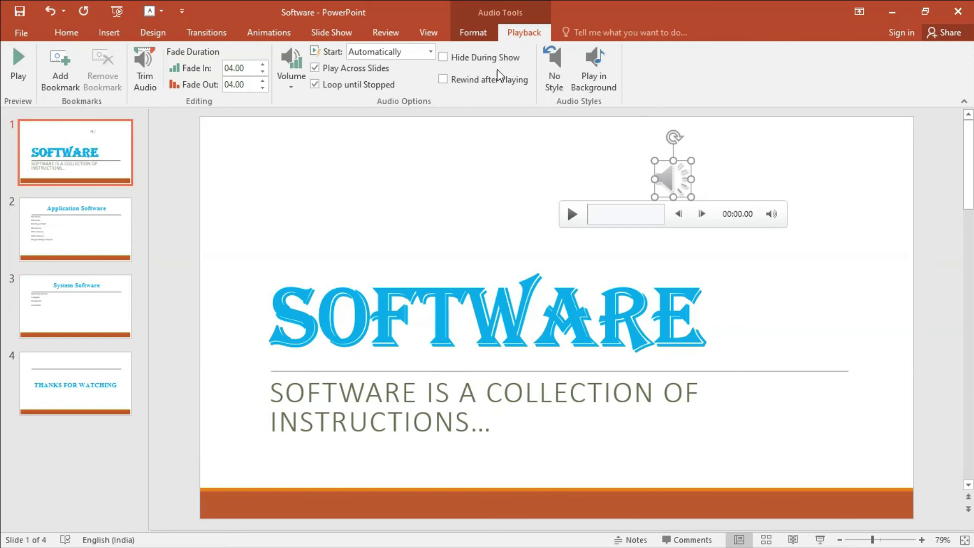
Step: Set the audio to Hide During Show, apply the Play in Background style, and start the slide show
left_click(446, 59)
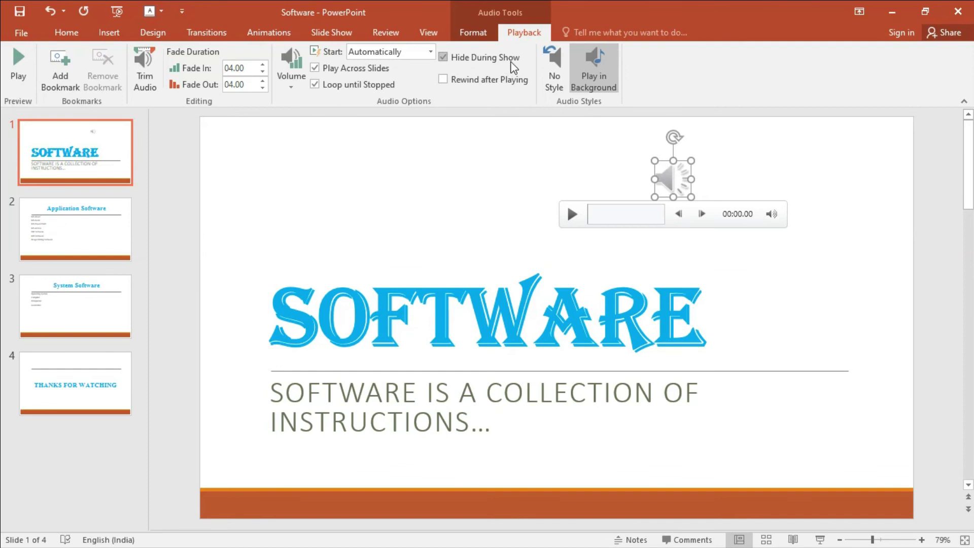
left_click(443, 59)
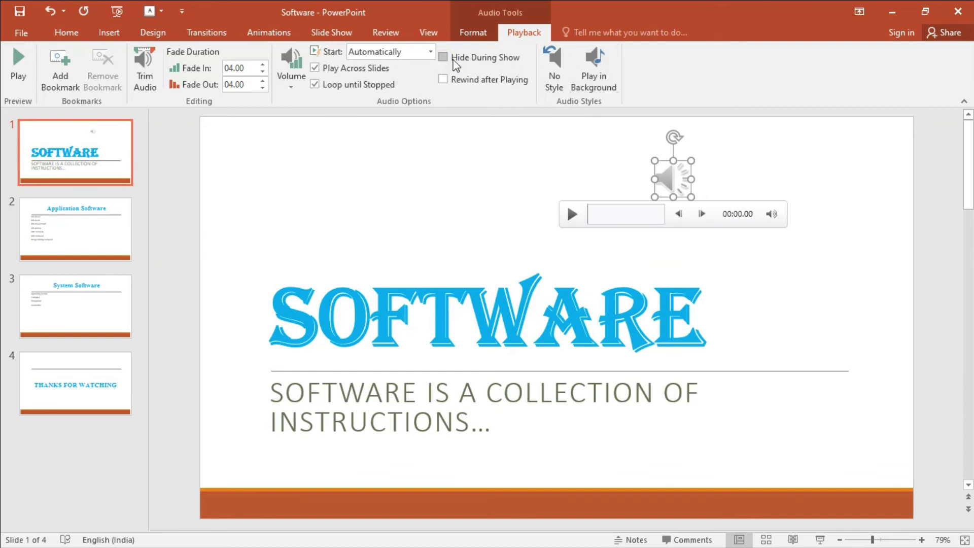
left_click(444, 59)
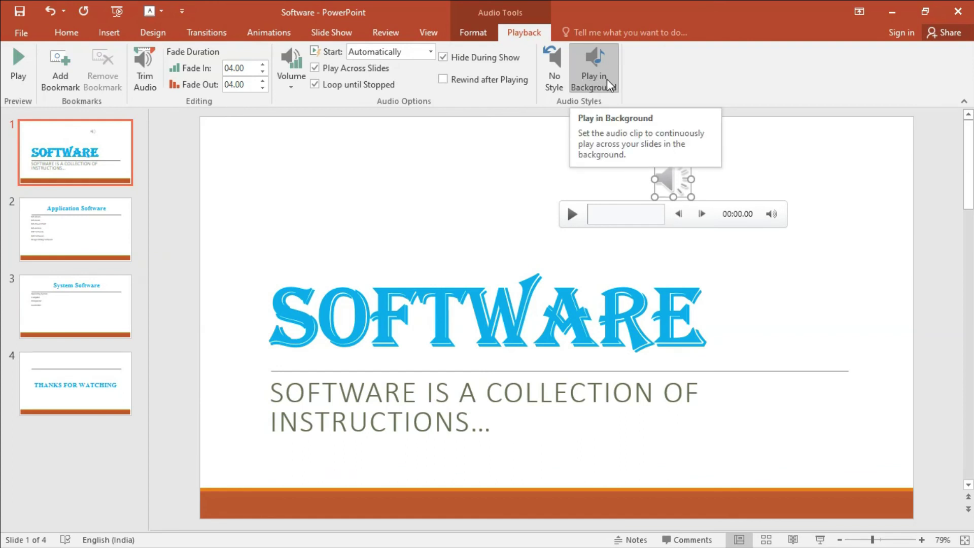
left_click(488, 59)
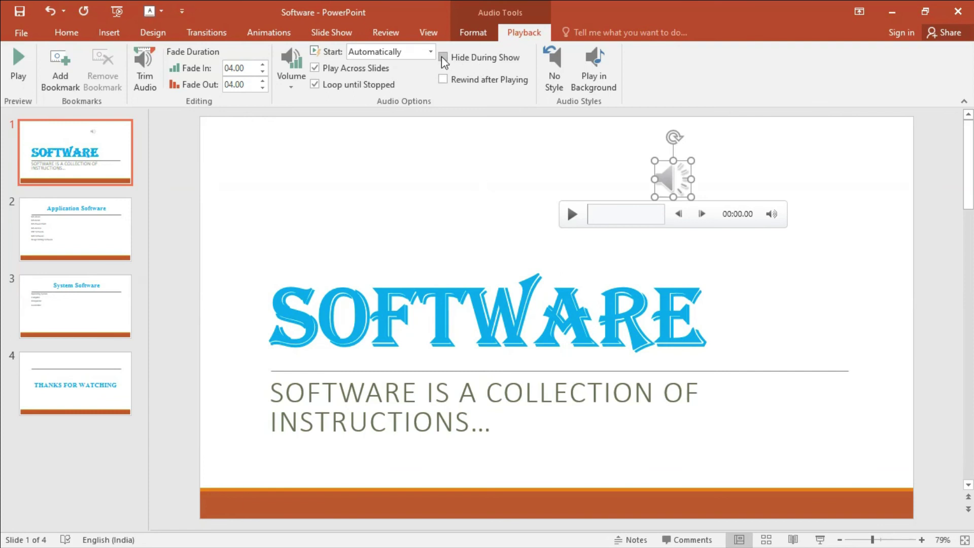
left_click(594, 89)
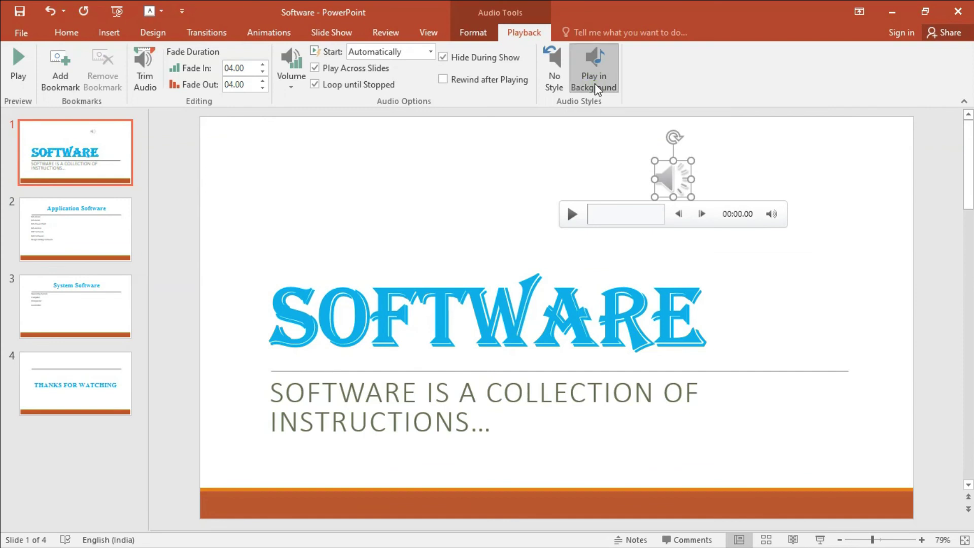
key("F5")
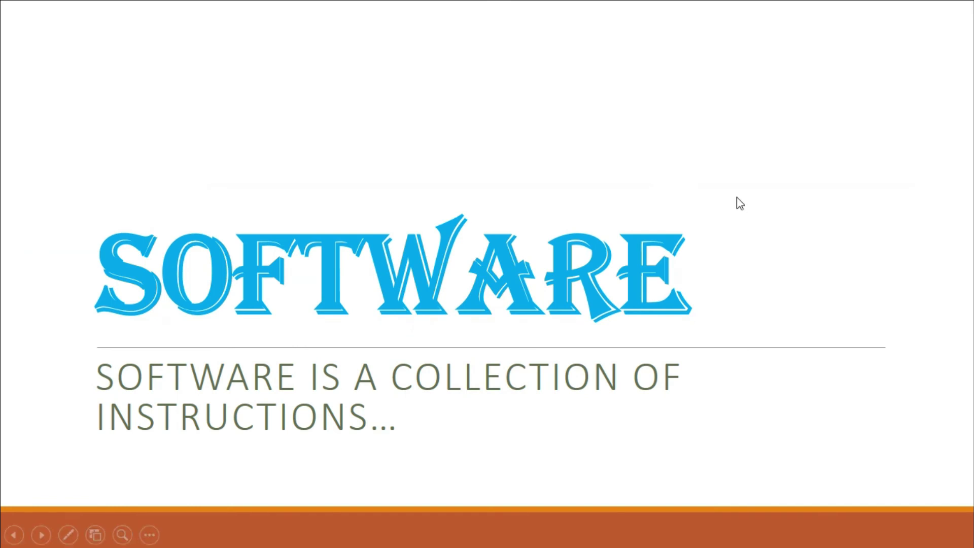
Step: Exit the slide show and keep Hide During Show checked for the audio
key("Escape")
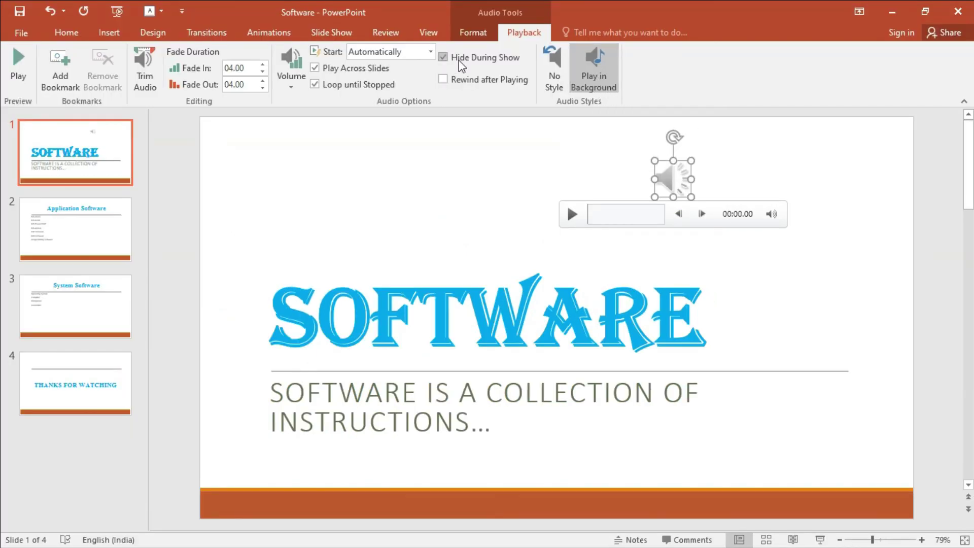
left_click(515, 60)
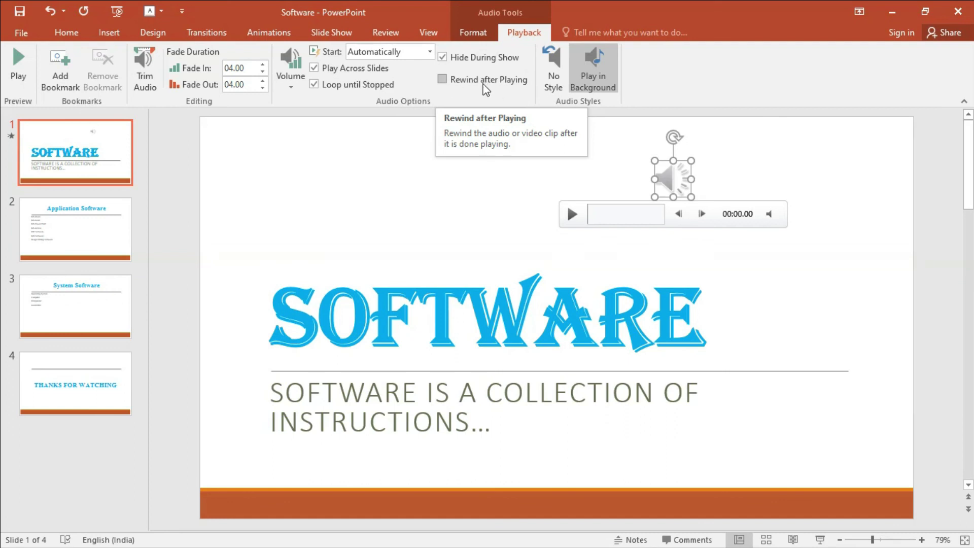
Step: Turn on Rewind after Playing and turn off Play Across Slides for the audio
left_click(442, 81)
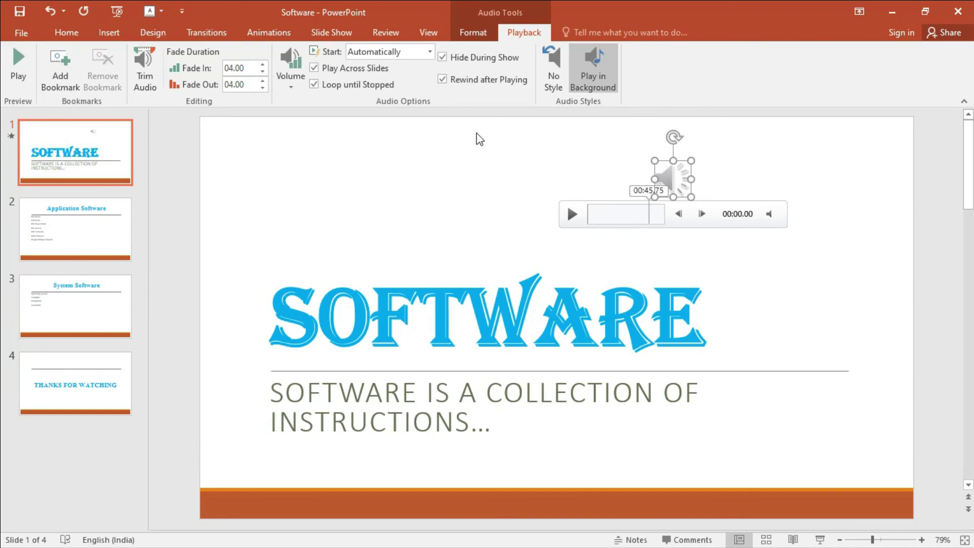
left_click(327, 71)
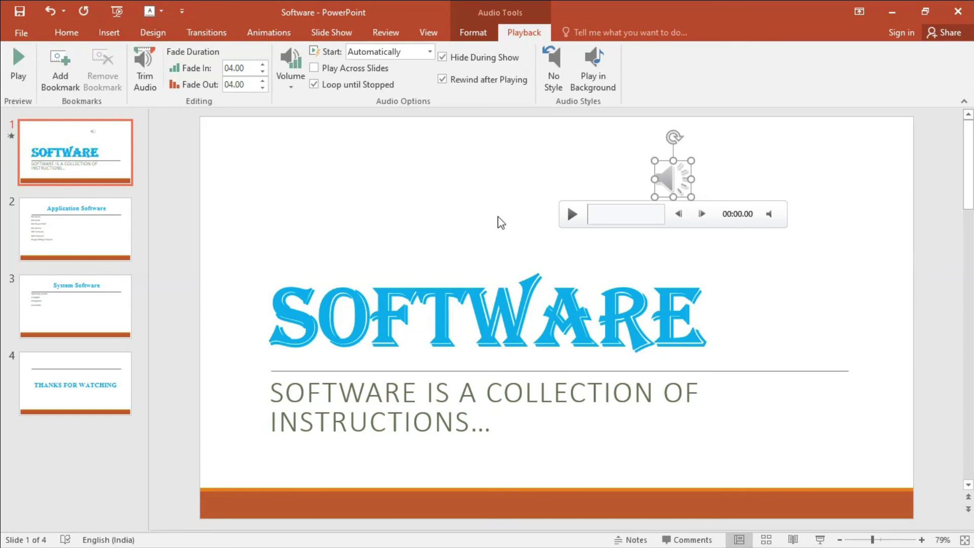
Step: Play the audio preview with Alt+P and pause it at about two seconds
key("alt+p")
left_click(573, 215)
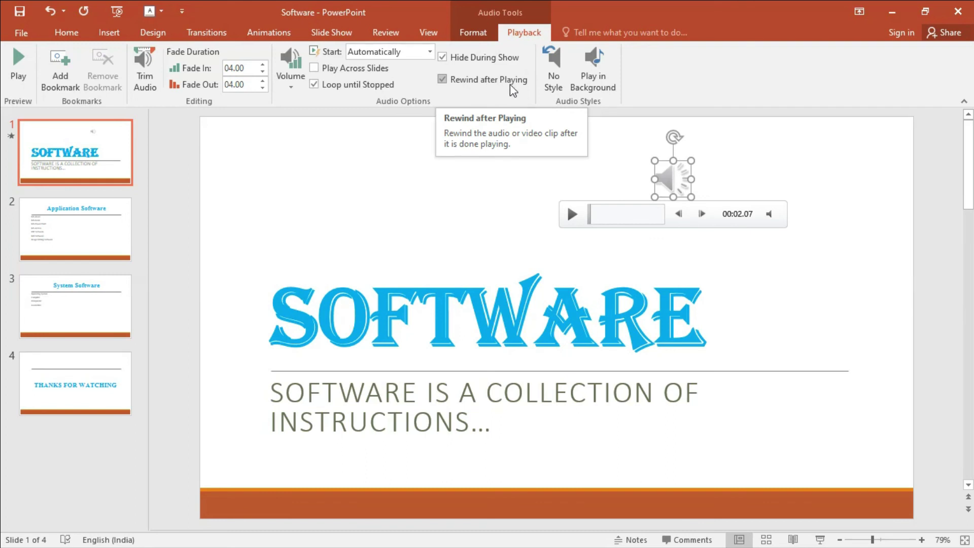
Step: Deselect the audio icon, then reselect the title slide's audio clip to show its playback settings
left_click(466, 196)
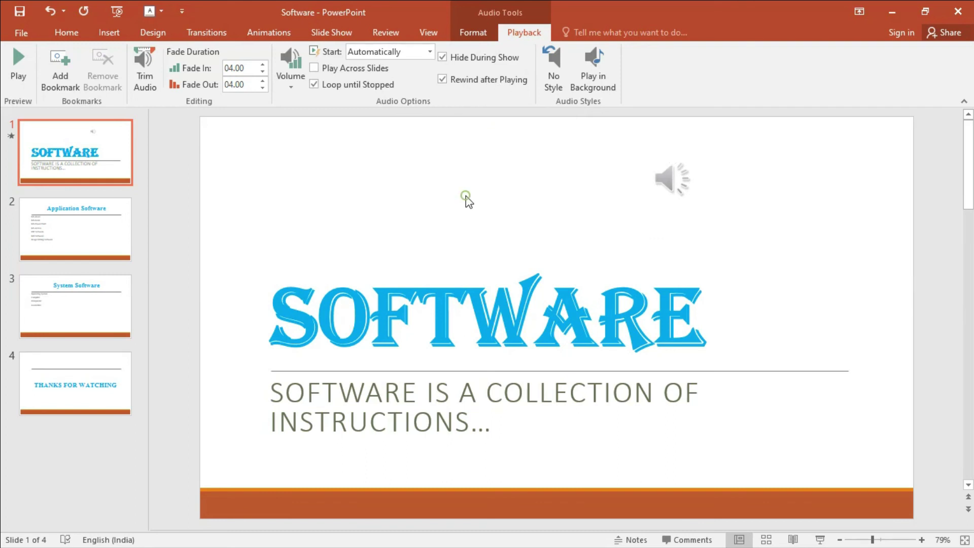
left_click(665, 183)
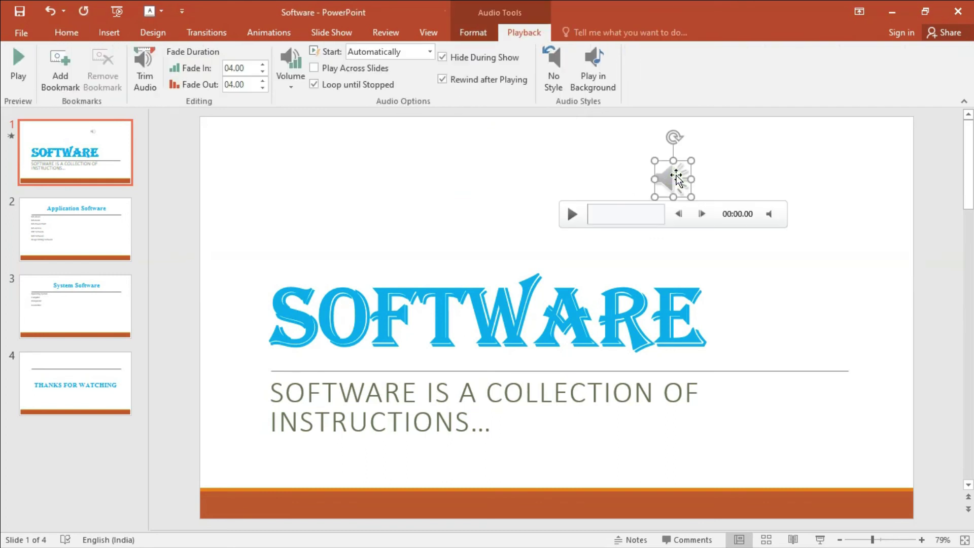